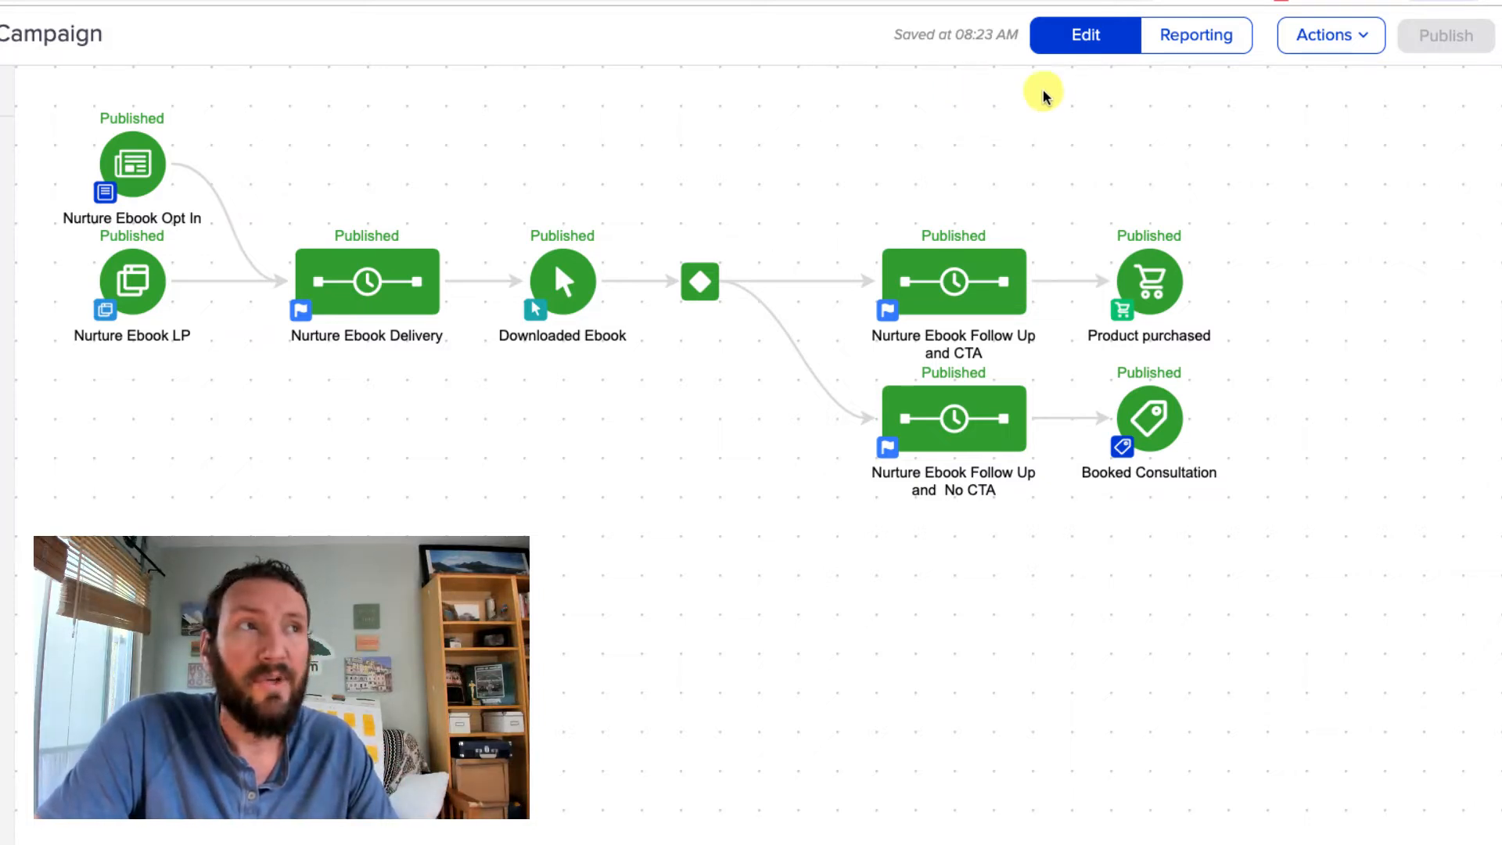
Review the campaign's list of restorable versions and close it without restoring one
click(1330, 37)
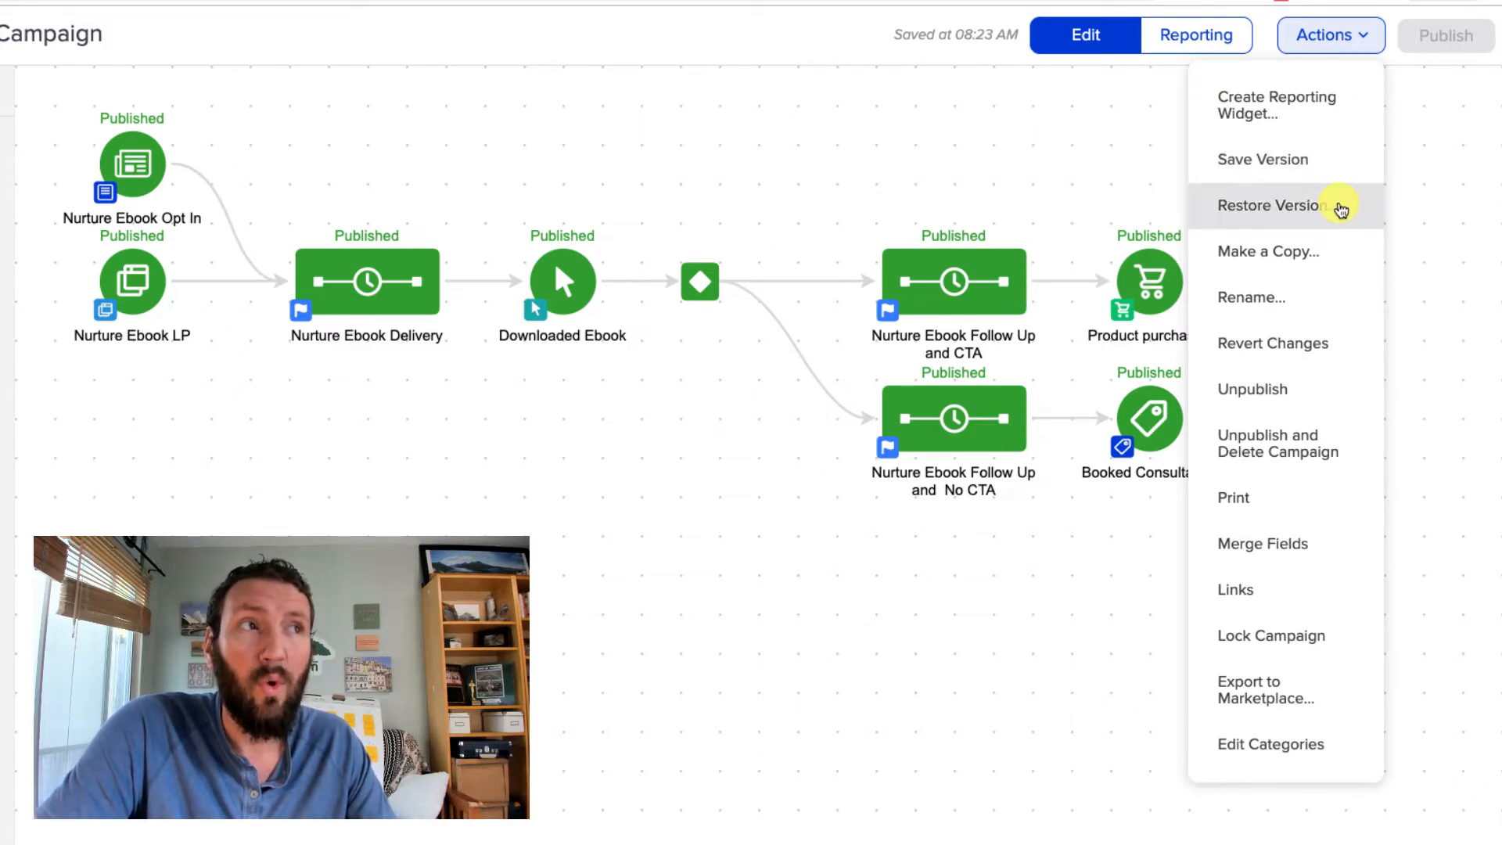
click(1341, 207)
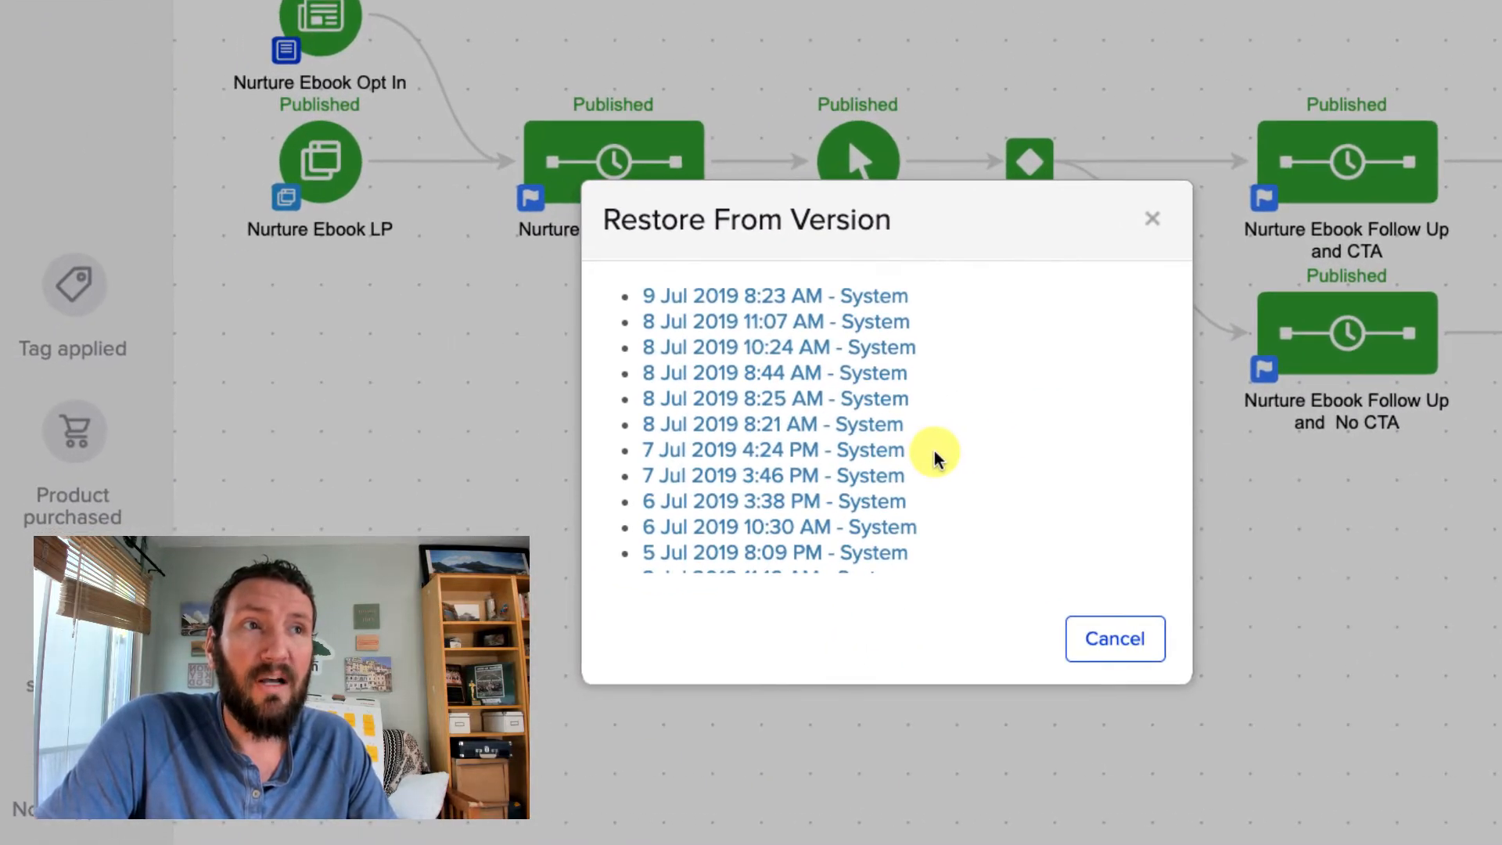
scroll(935, 456, down, 2)
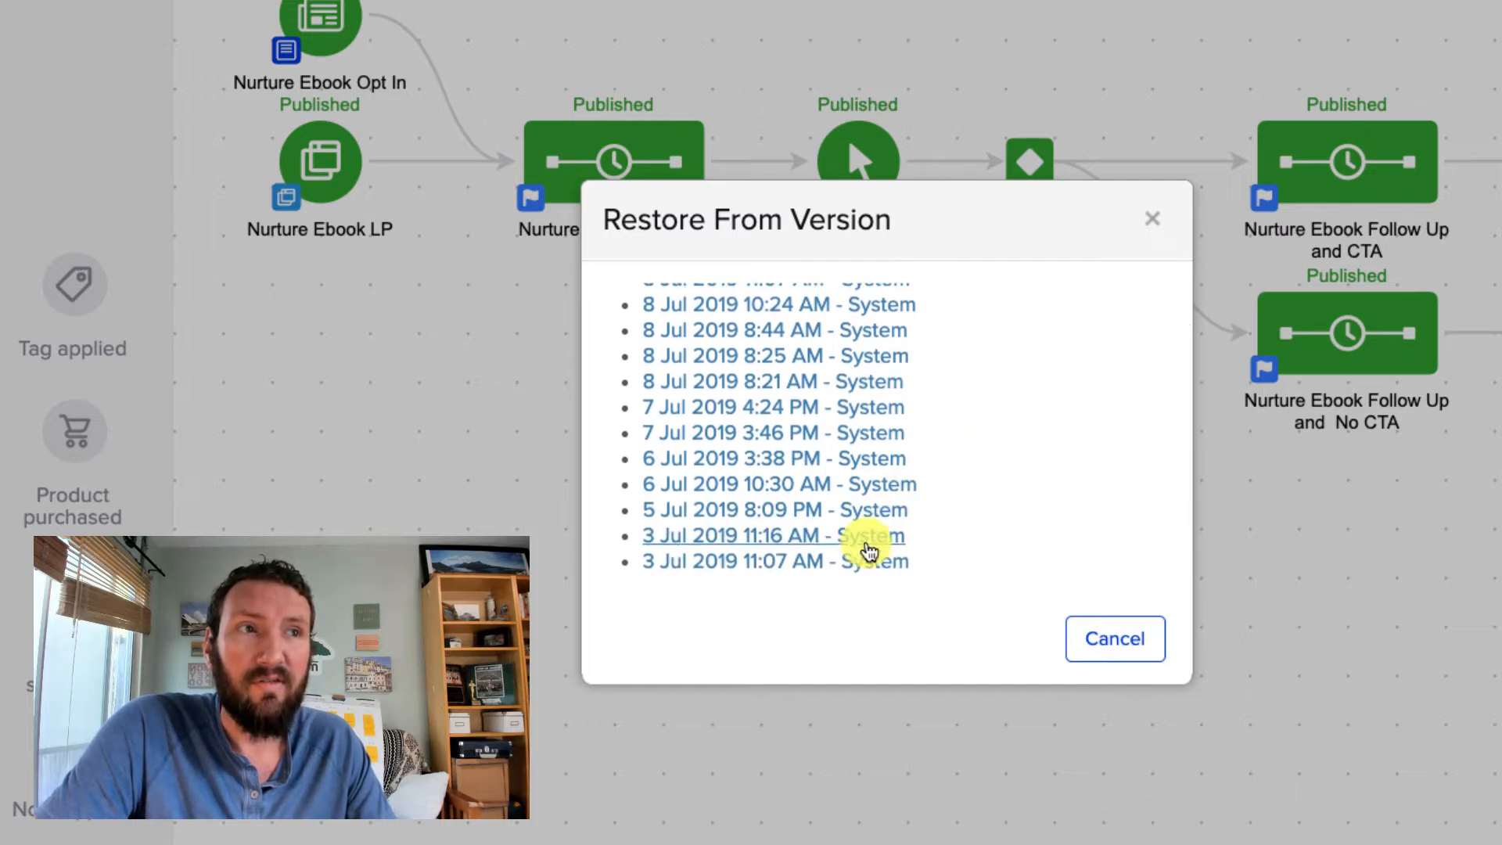
scroll(845, 481, up, 2)
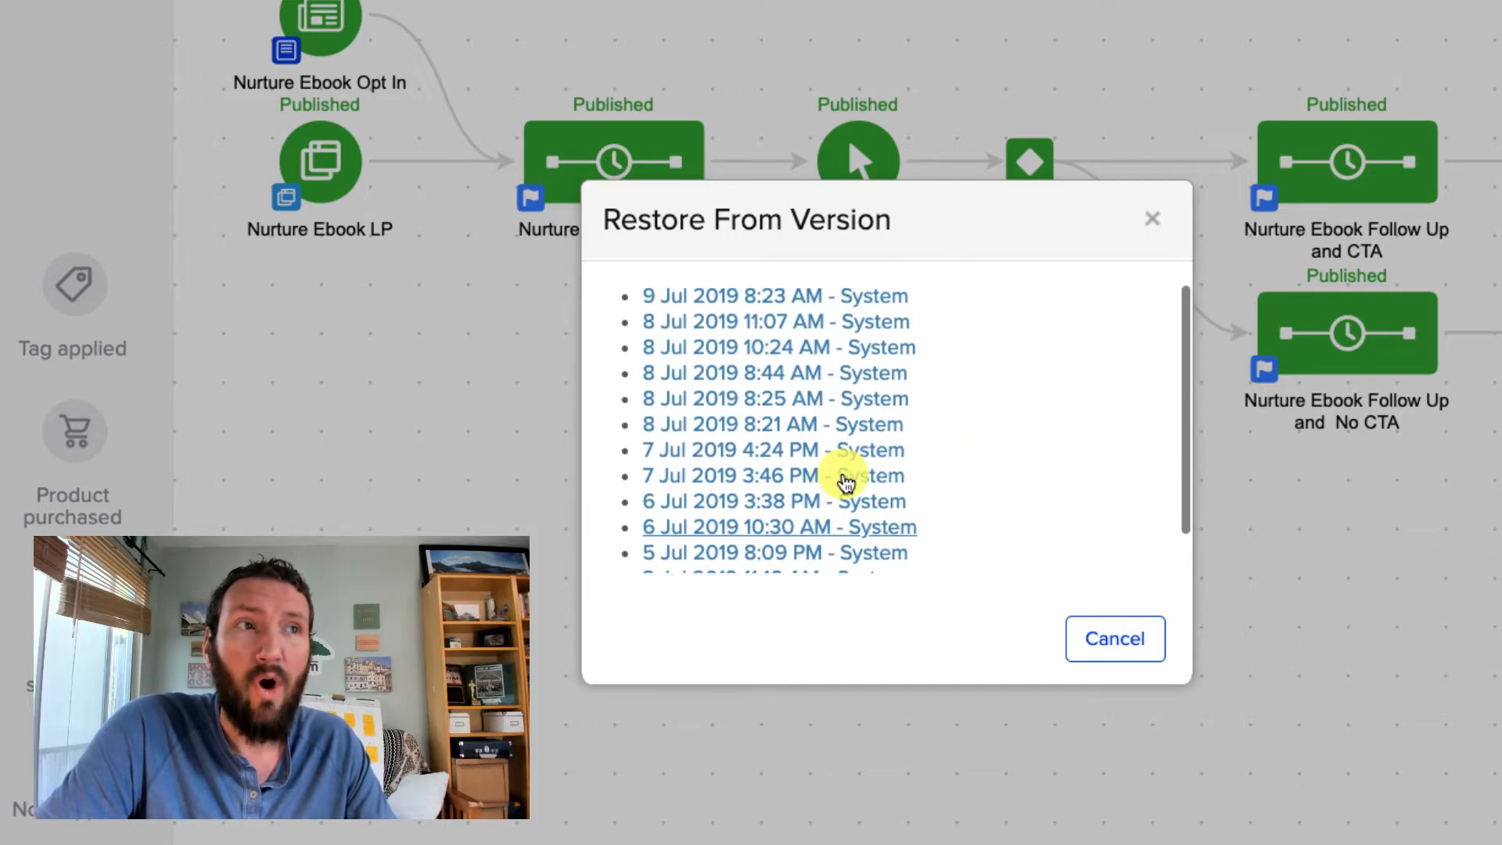
scroll(930, 535, down, 2)
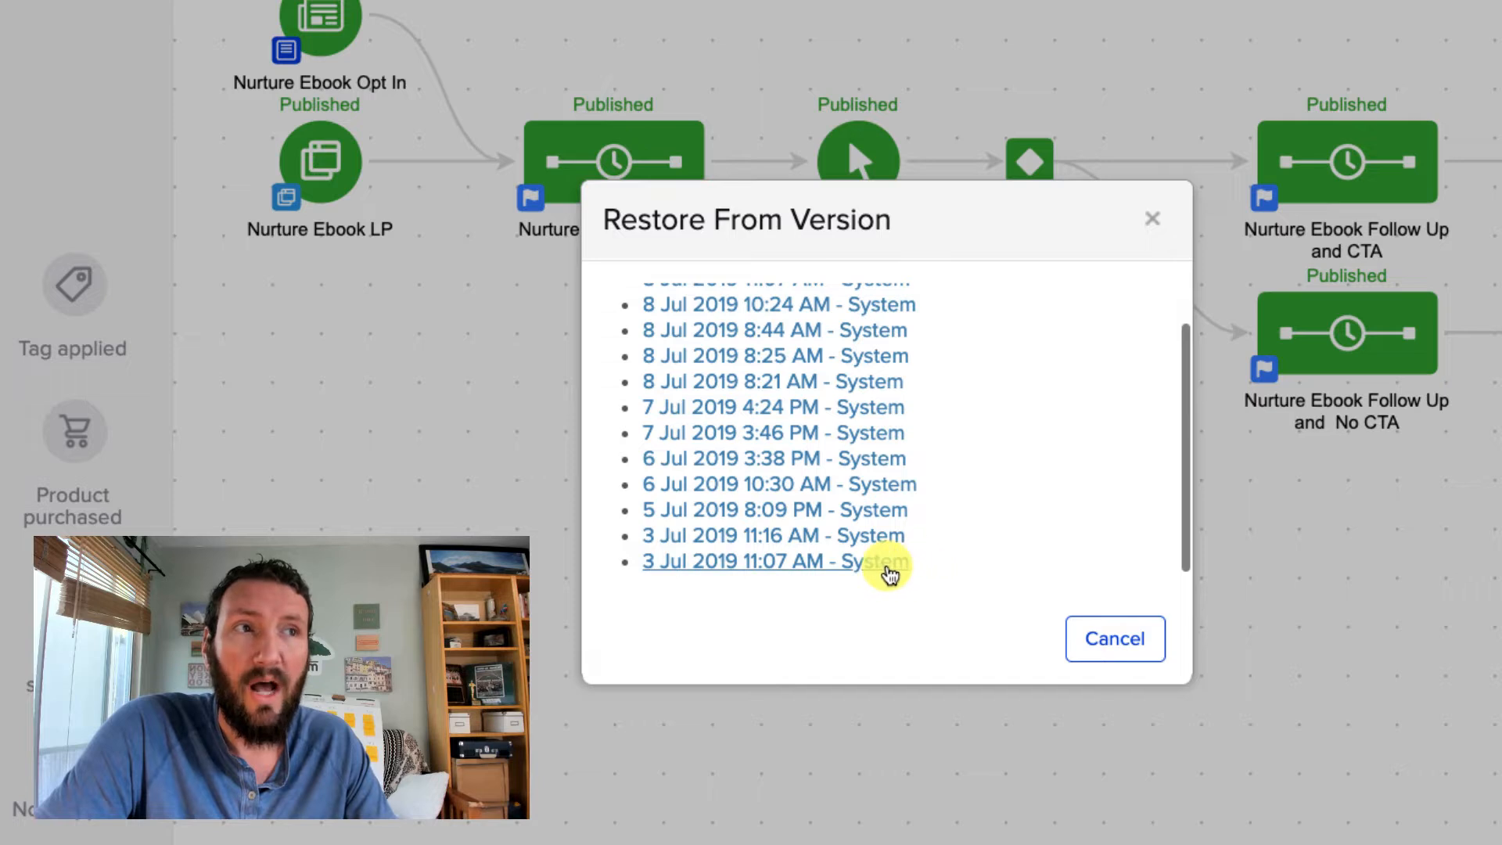
scroll(861, 450, up, 2)
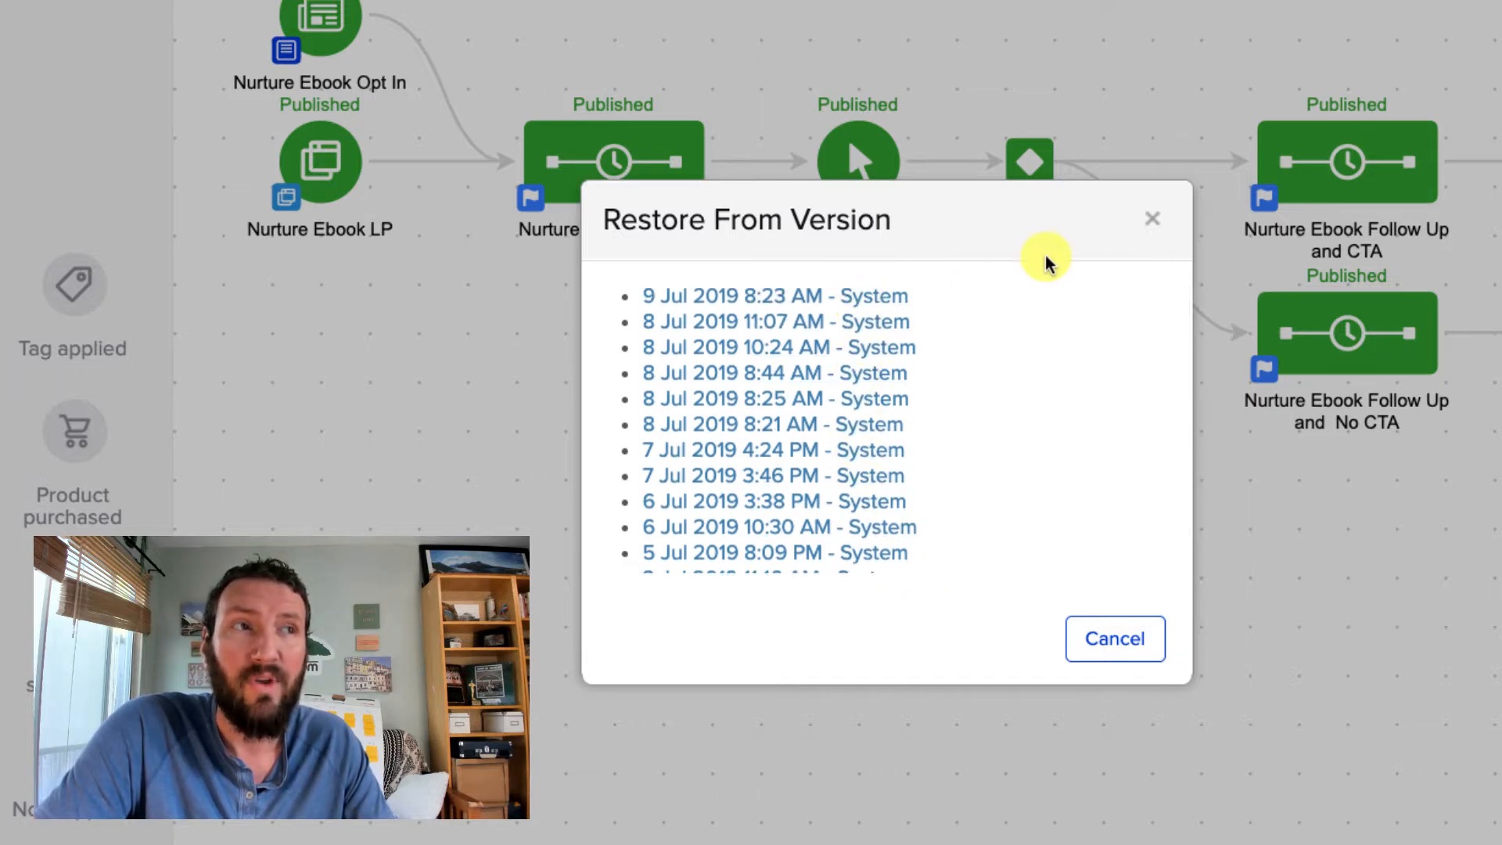
click(1153, 218)
Save the current campaign as a version, and restore the campaign from the 3 Jul 2019 11:07 AM version
click(1338, 90)
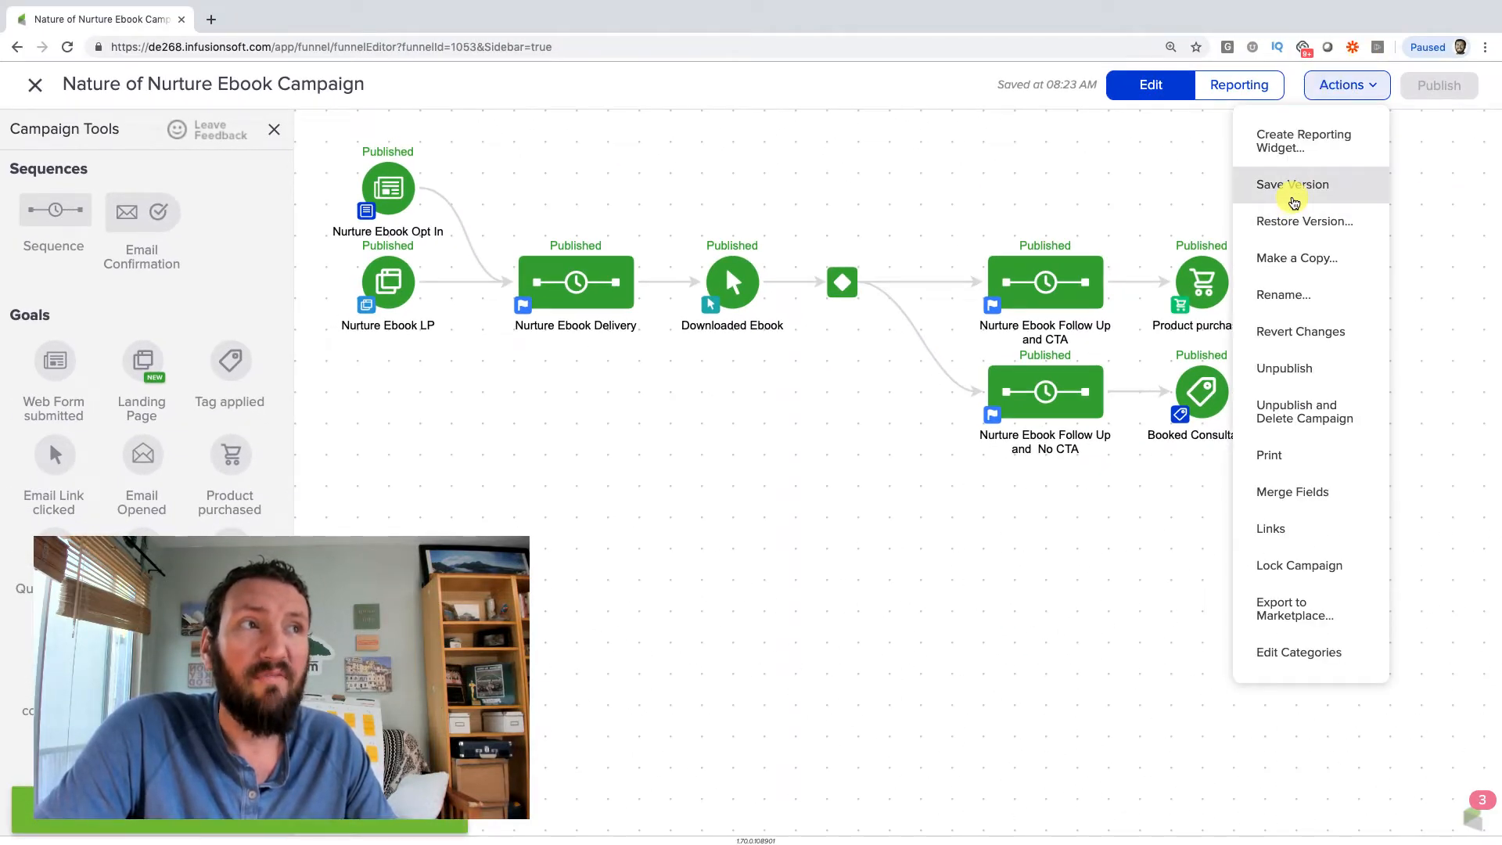
click(1328, 224)
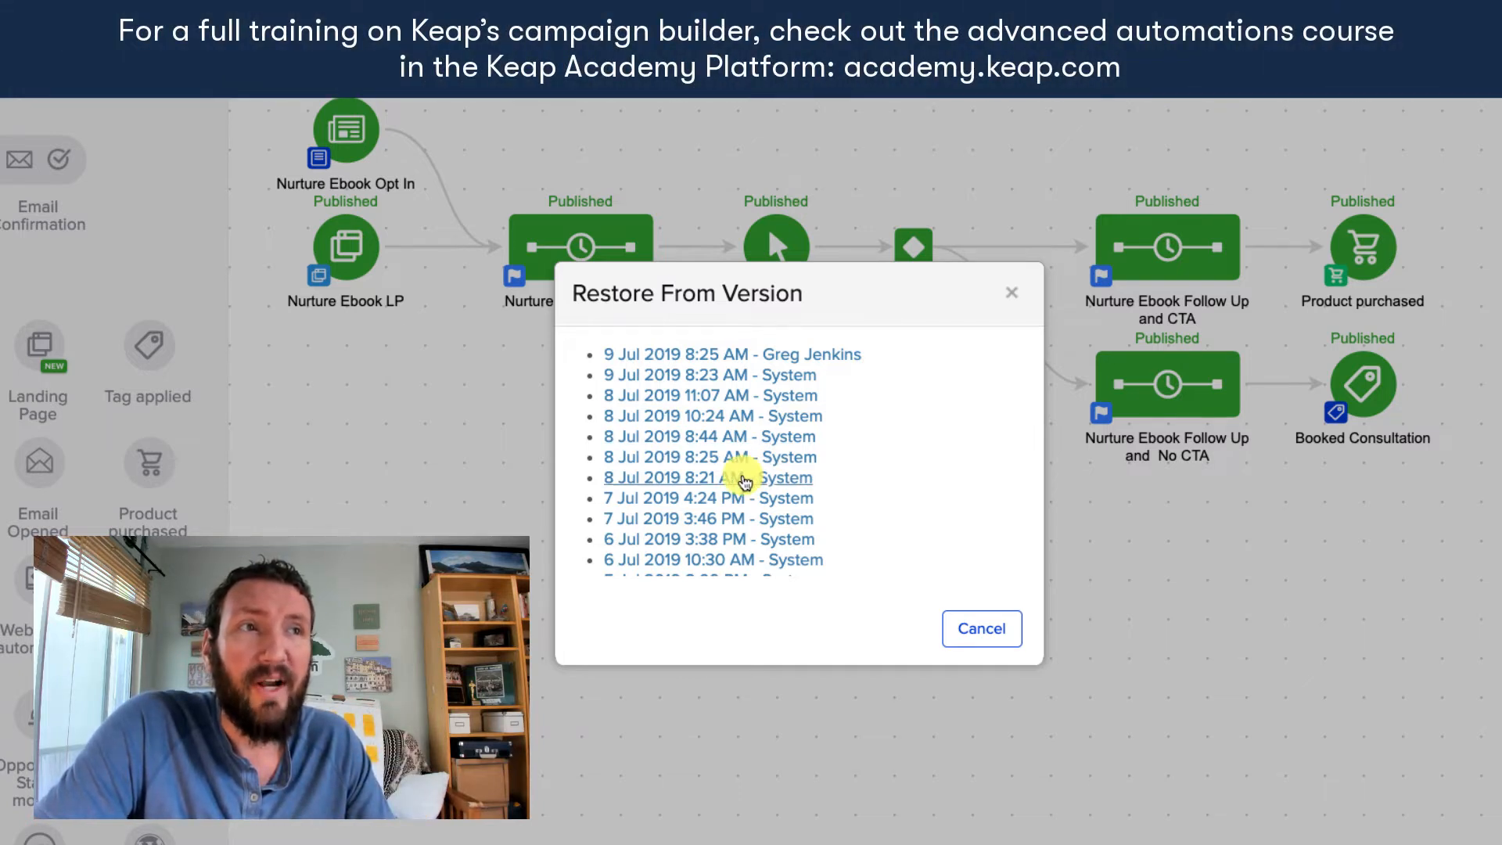
scroll(744, 481, down, 2)
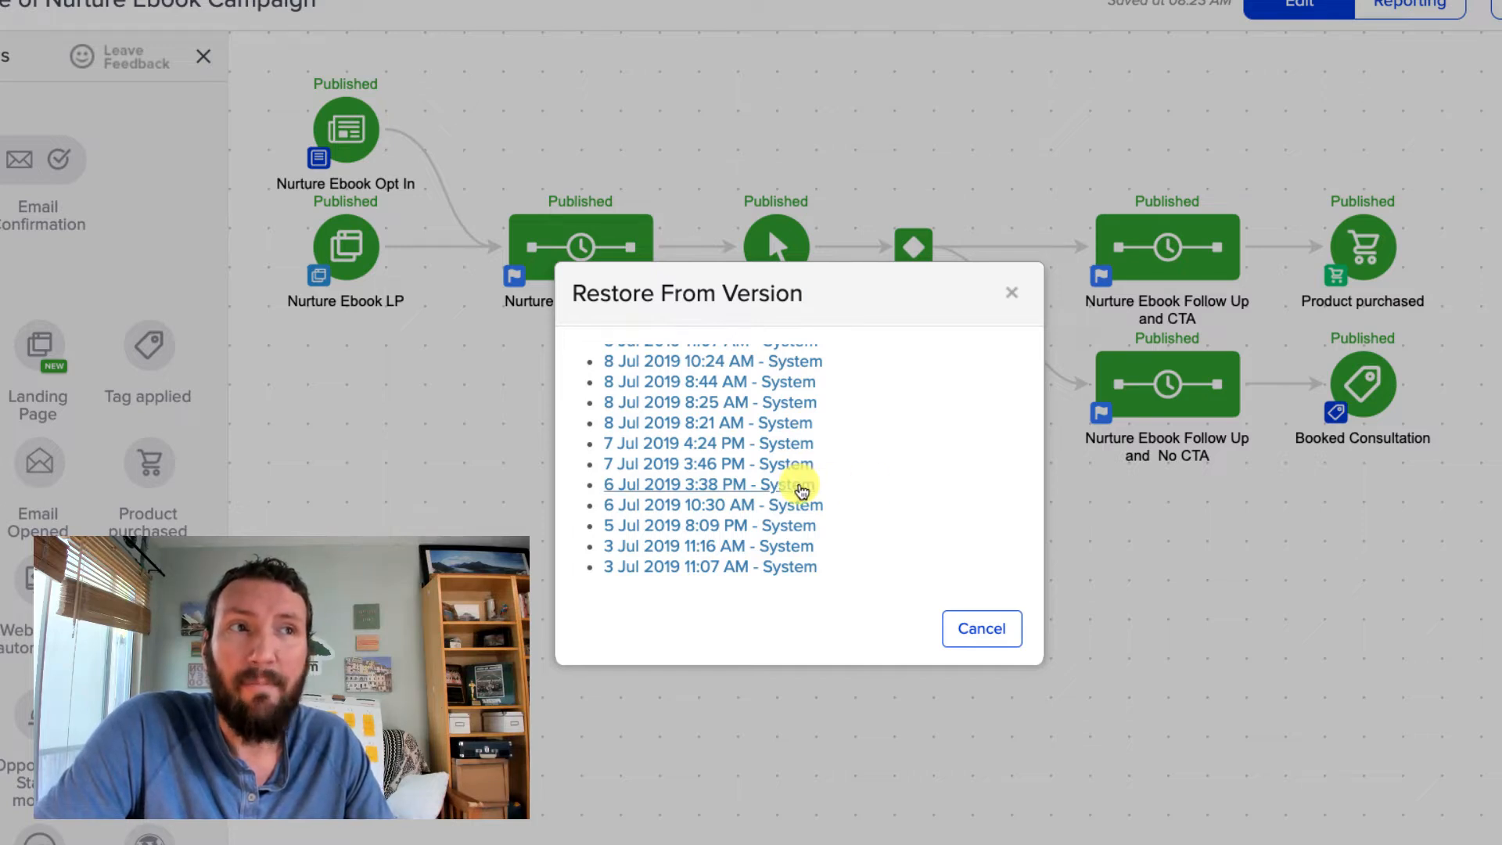
click(756, 573)
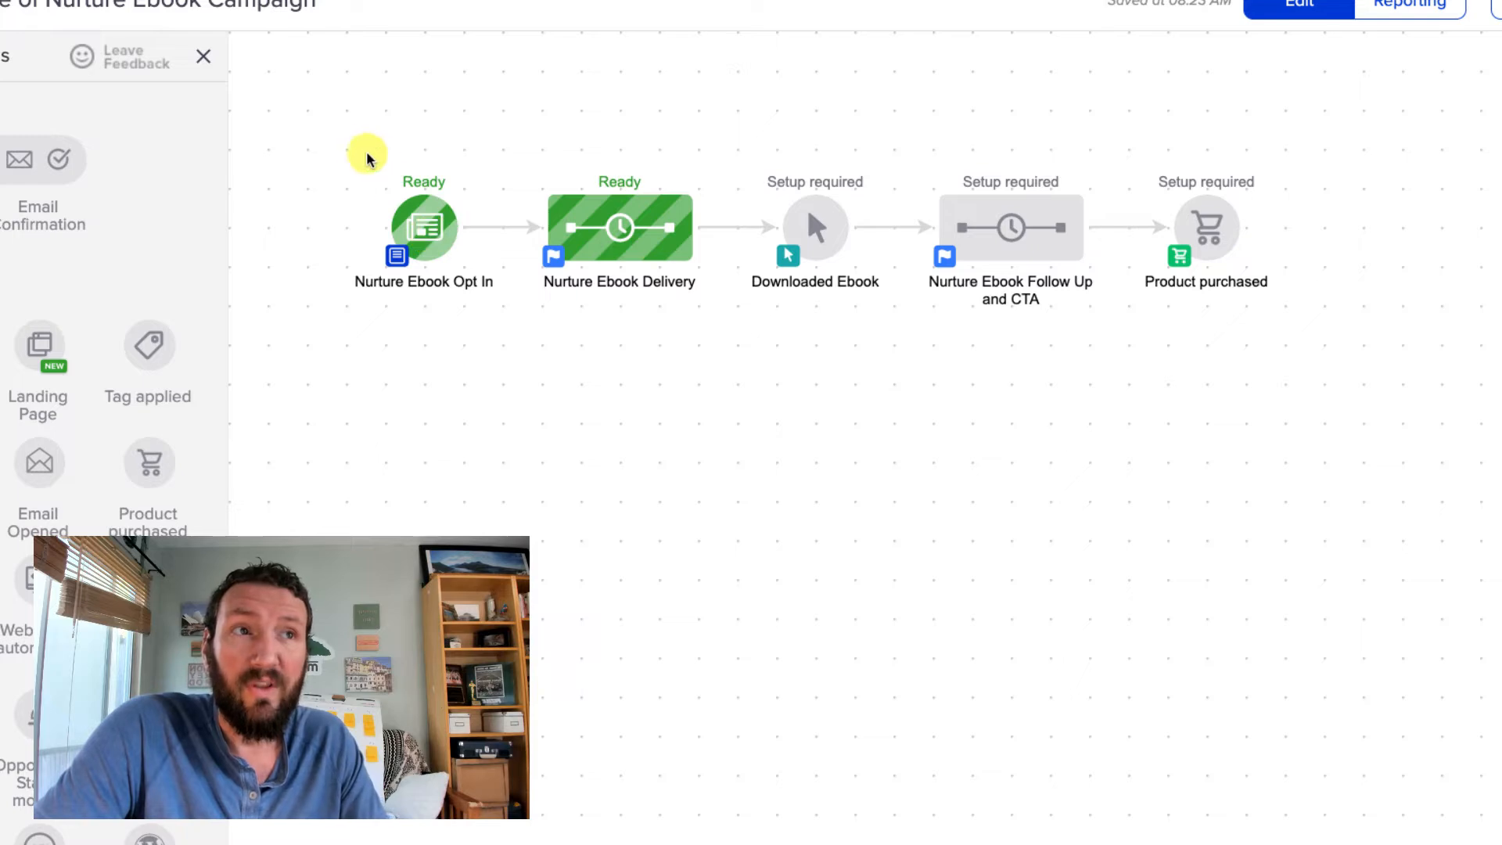
drag(345, 142, 738, 393)
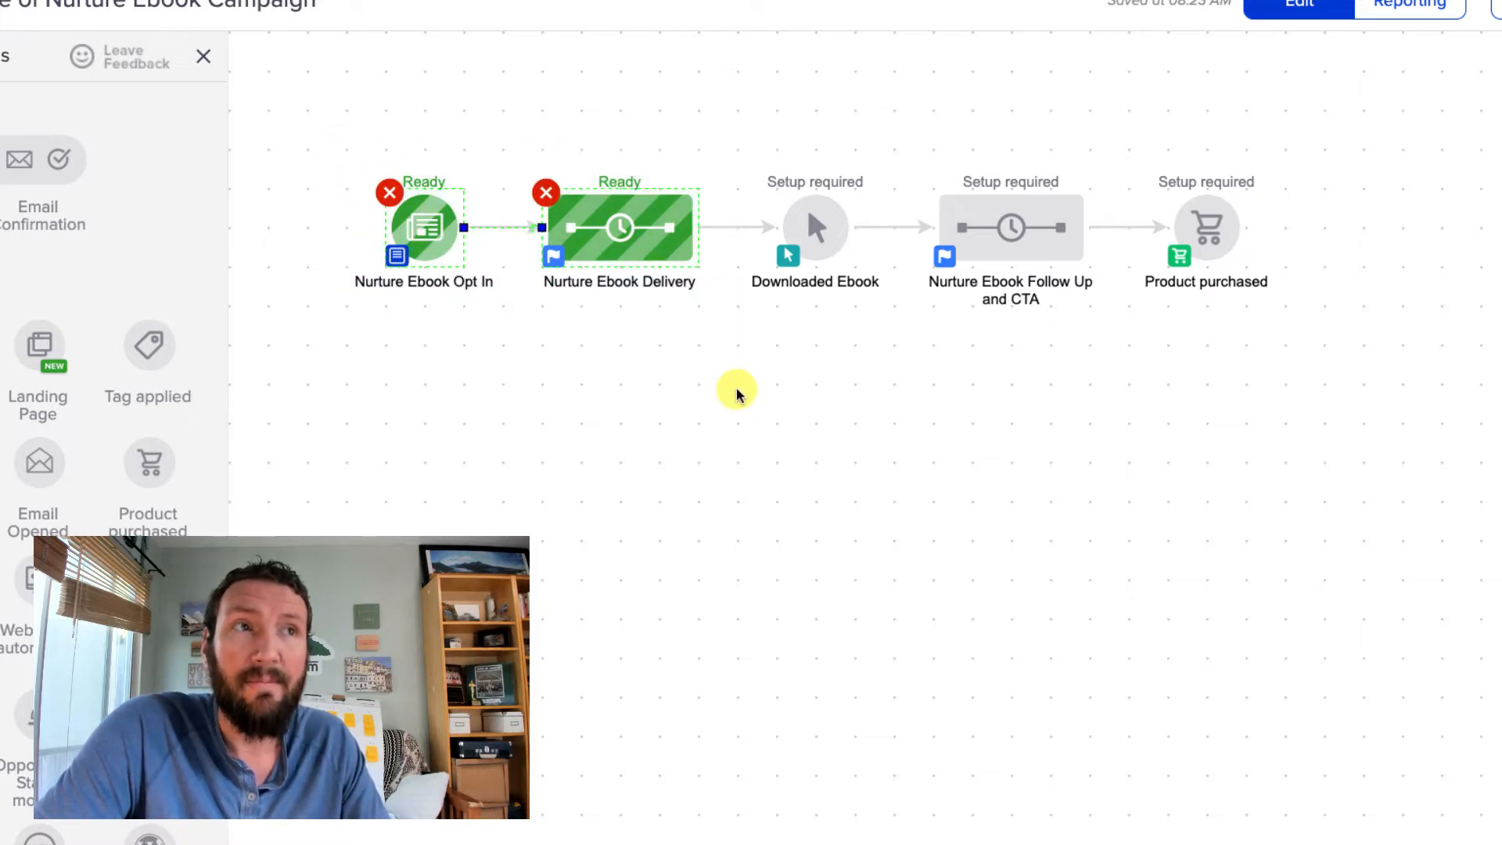
click(738, 394)
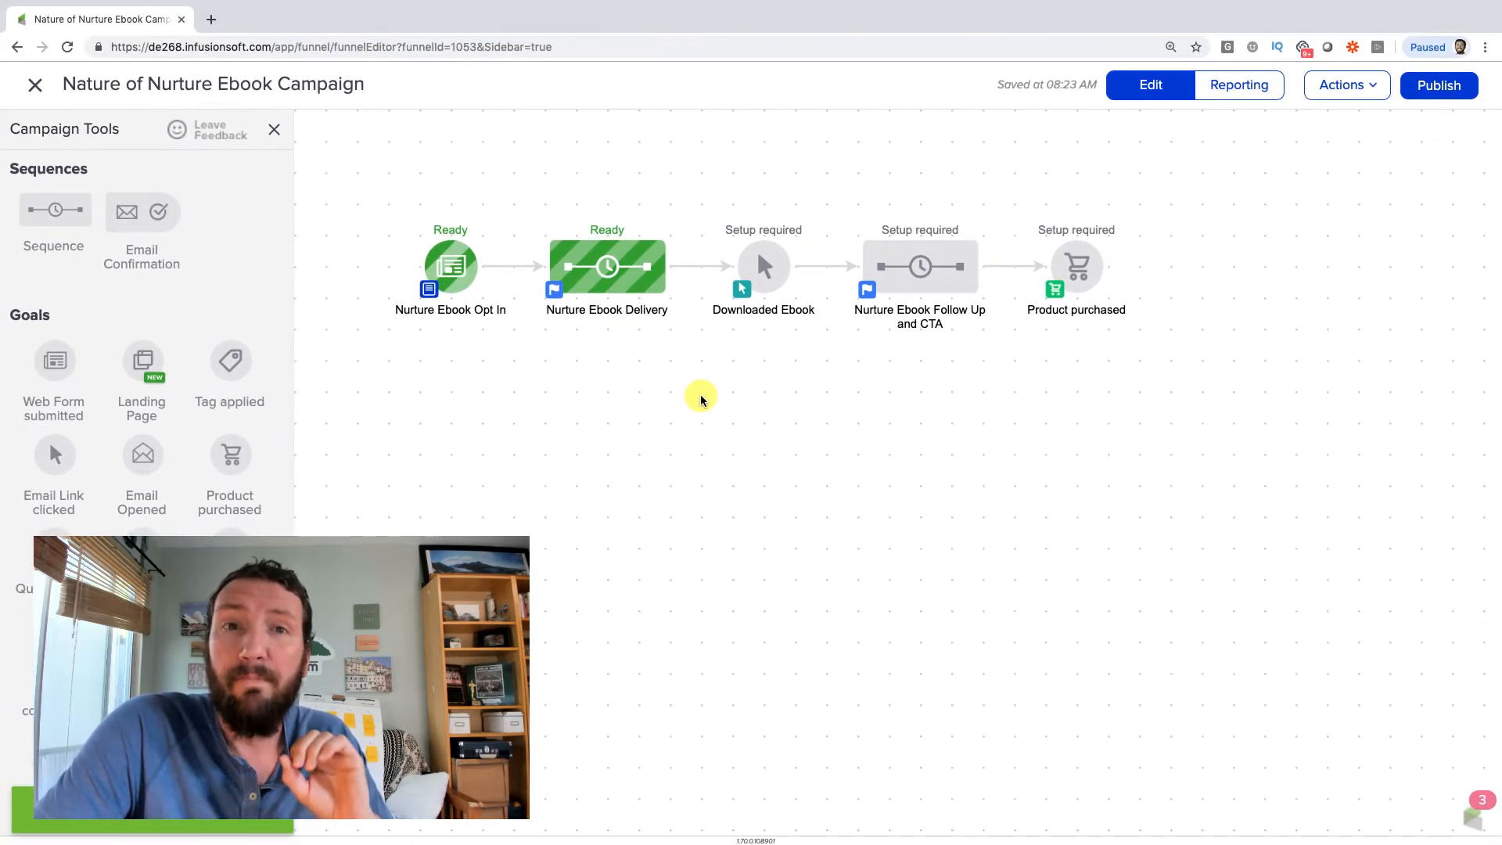
Check the live campaign's flow in the reporting view with the email performance summary collapsed
click(1341, 86)
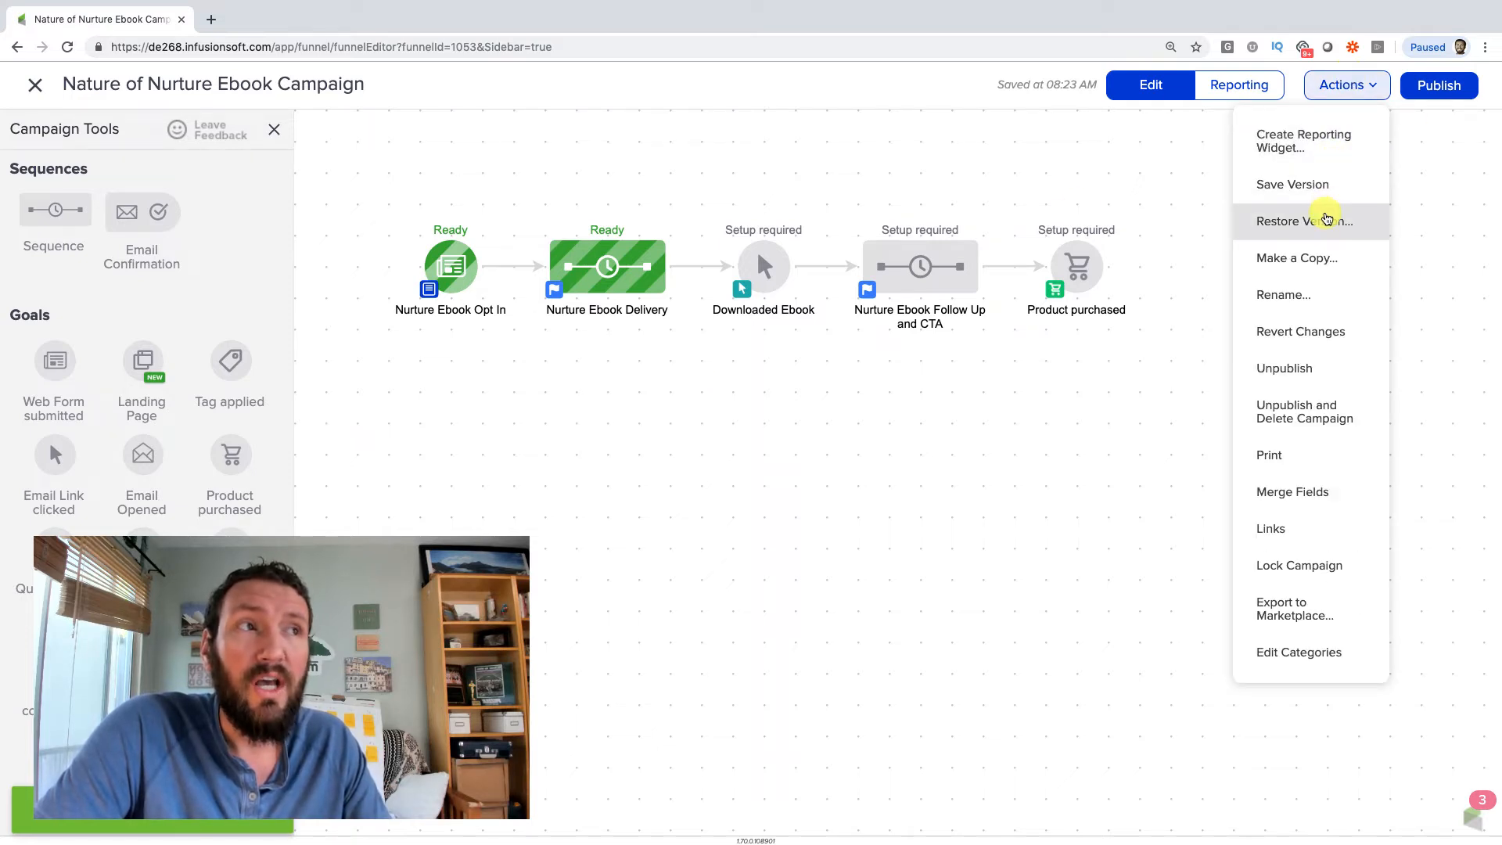
click(1073, 430)
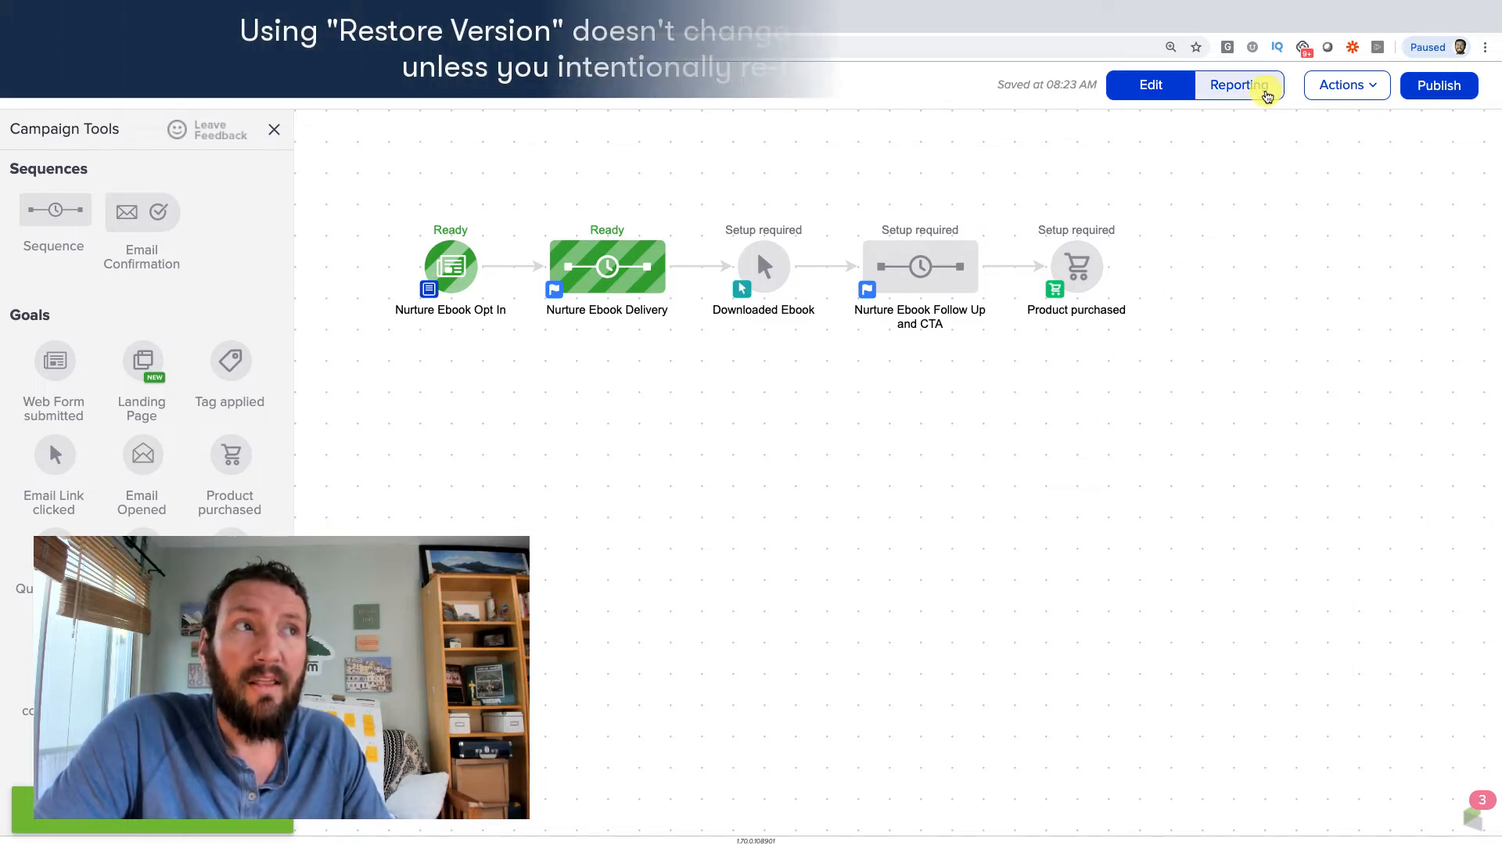
click(1266, 91)
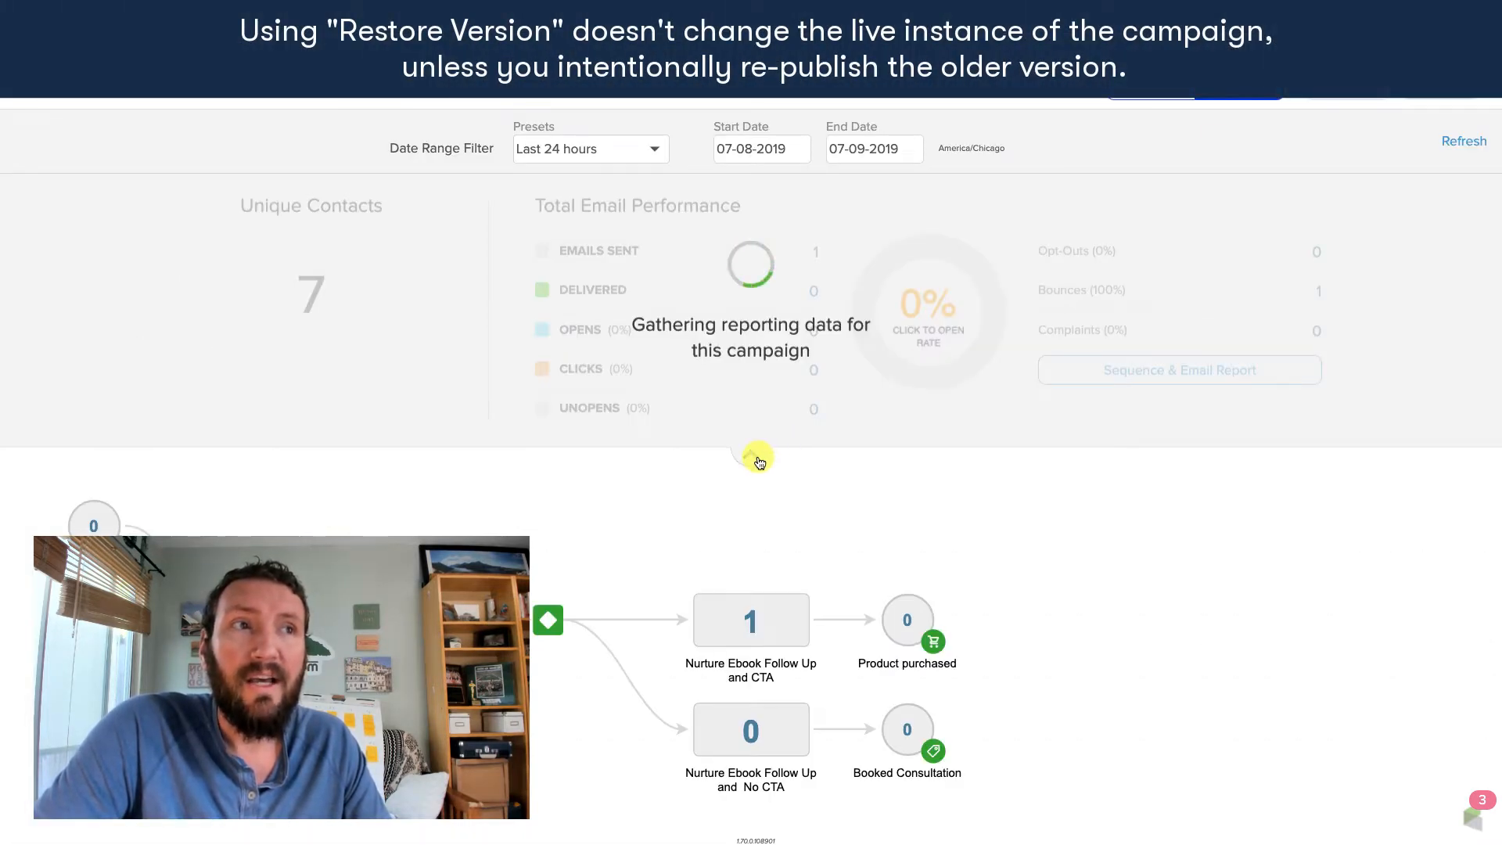
click(755, 457)
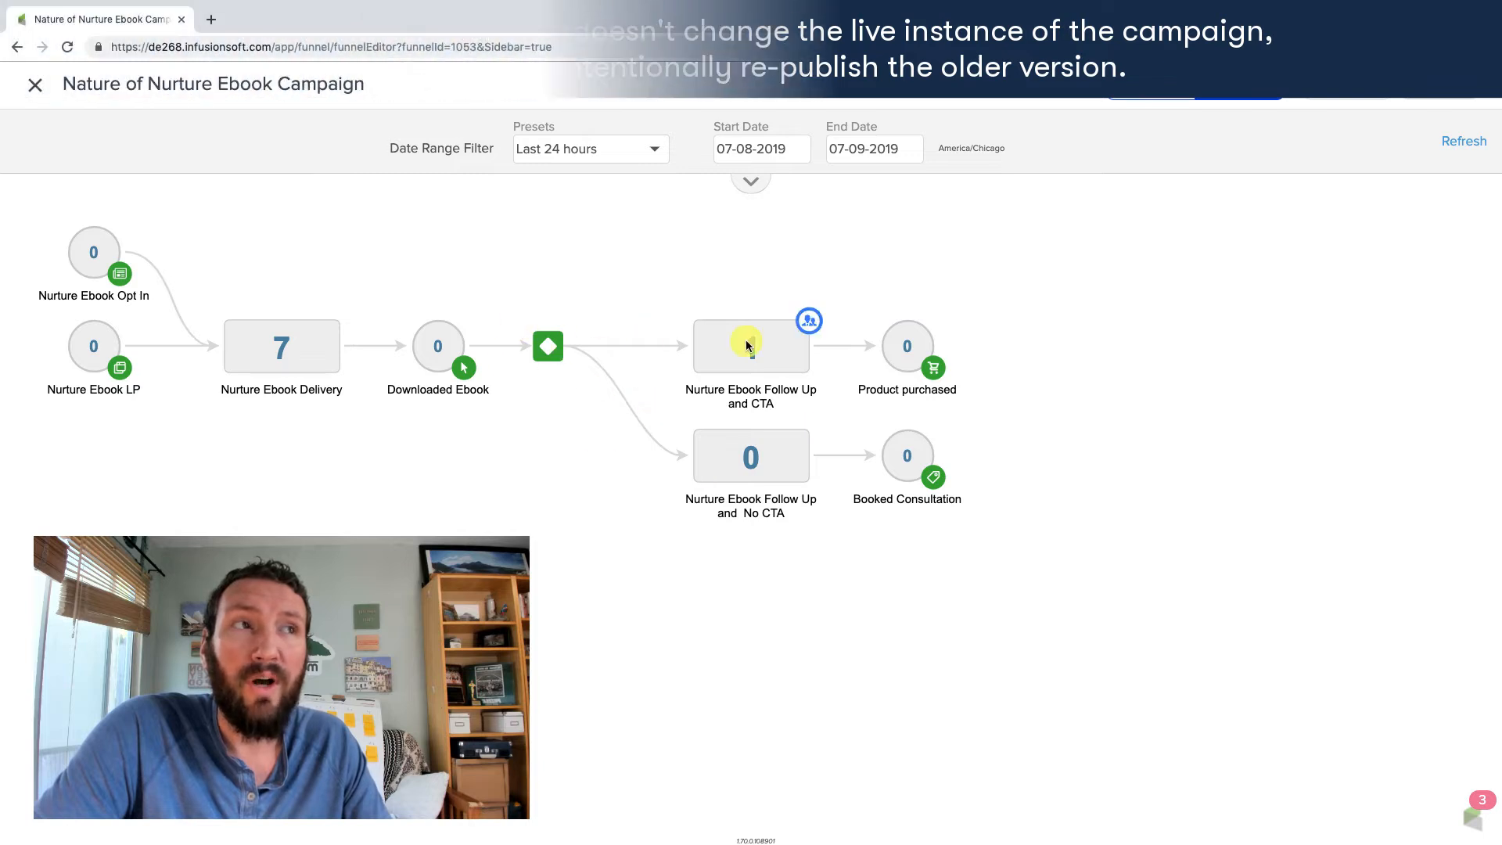
Return to editing the campaign and revert the restored older draft to the published version
click(1155, 100)
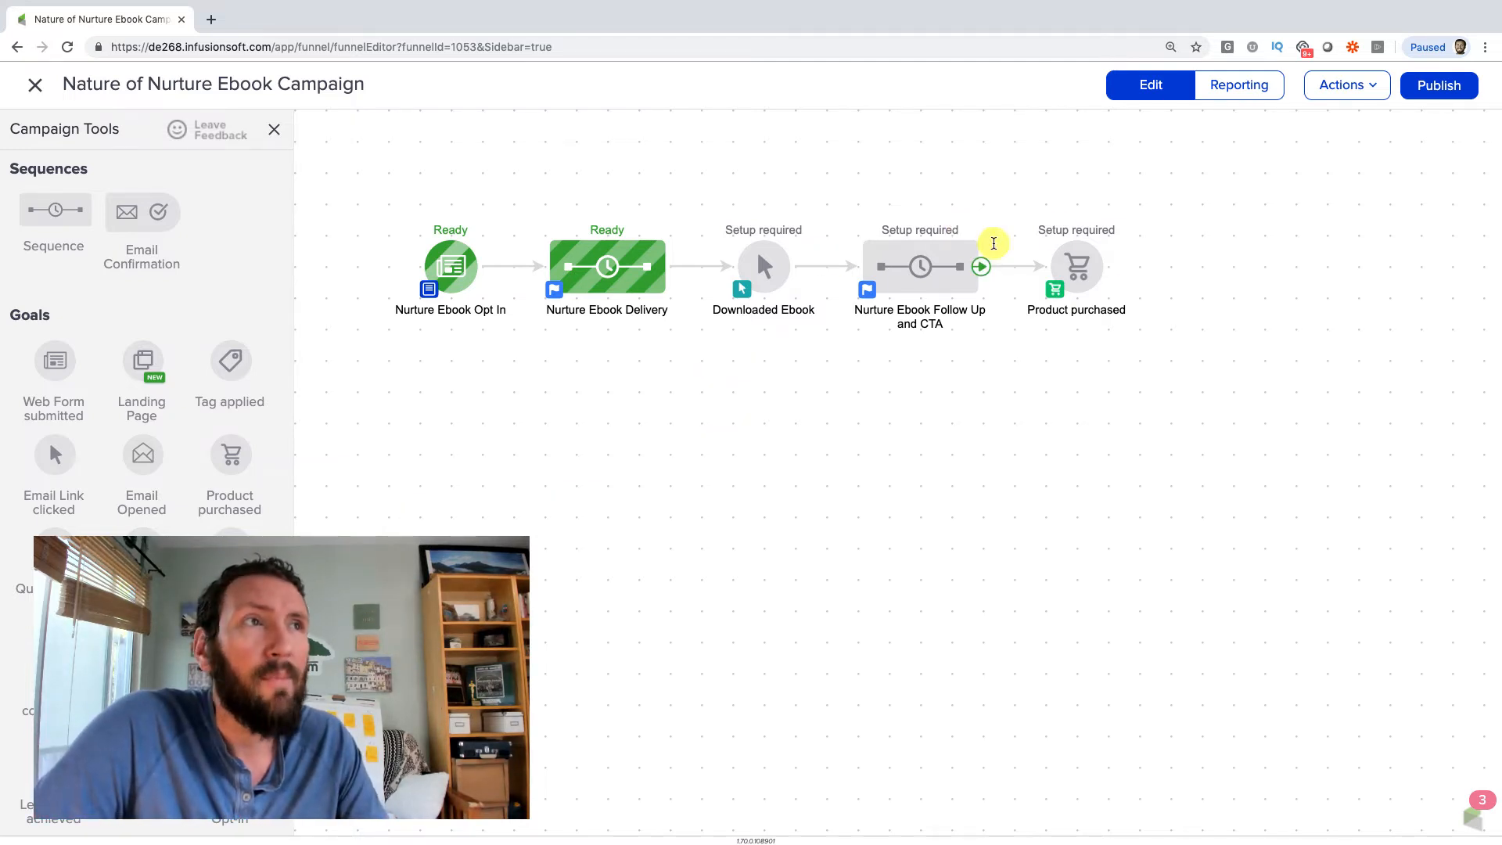
click(1364, 93)
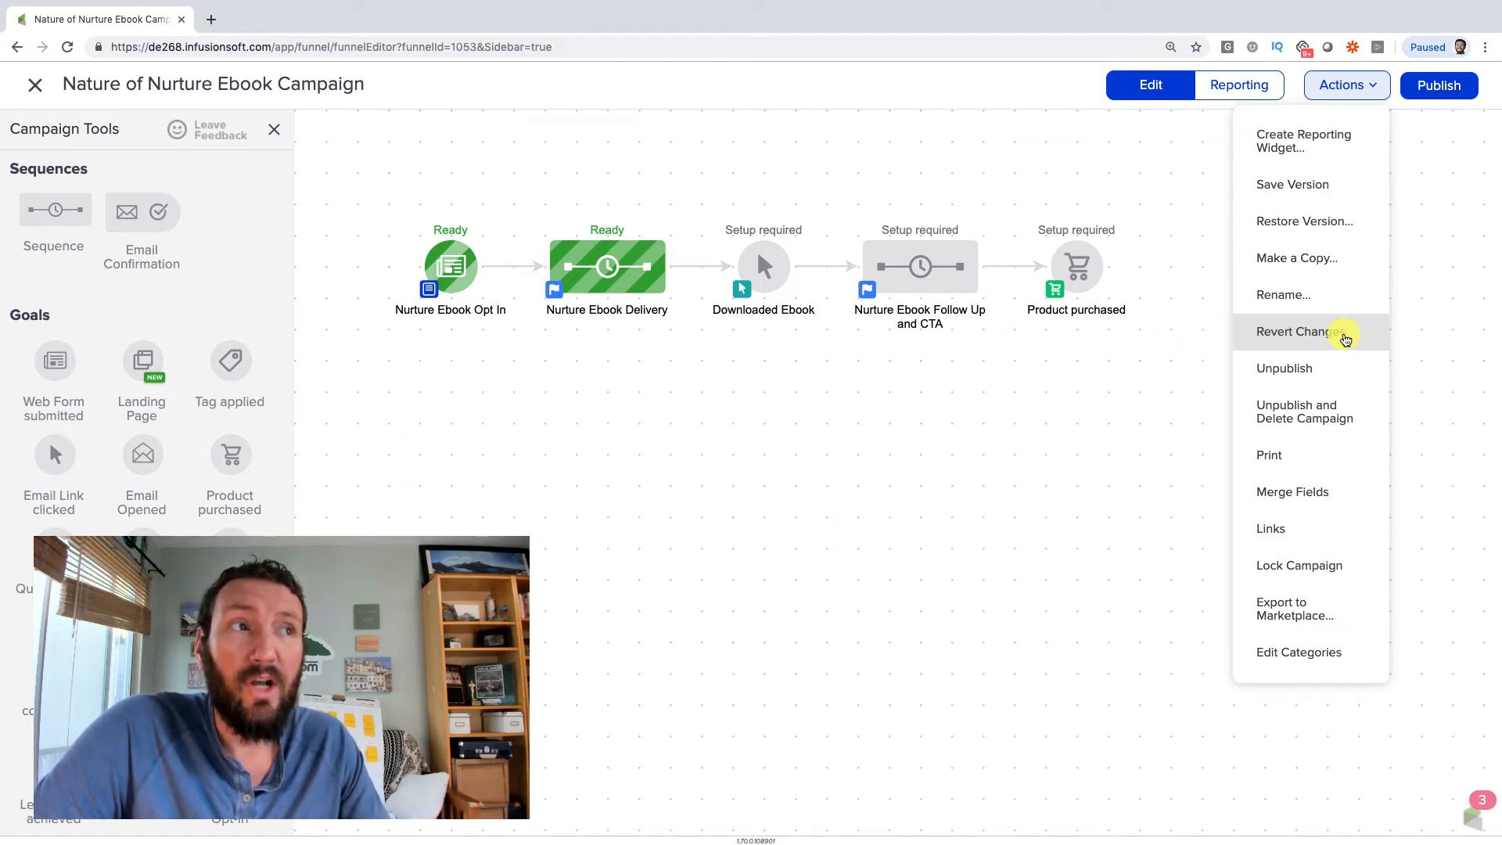
click(1344, 335)
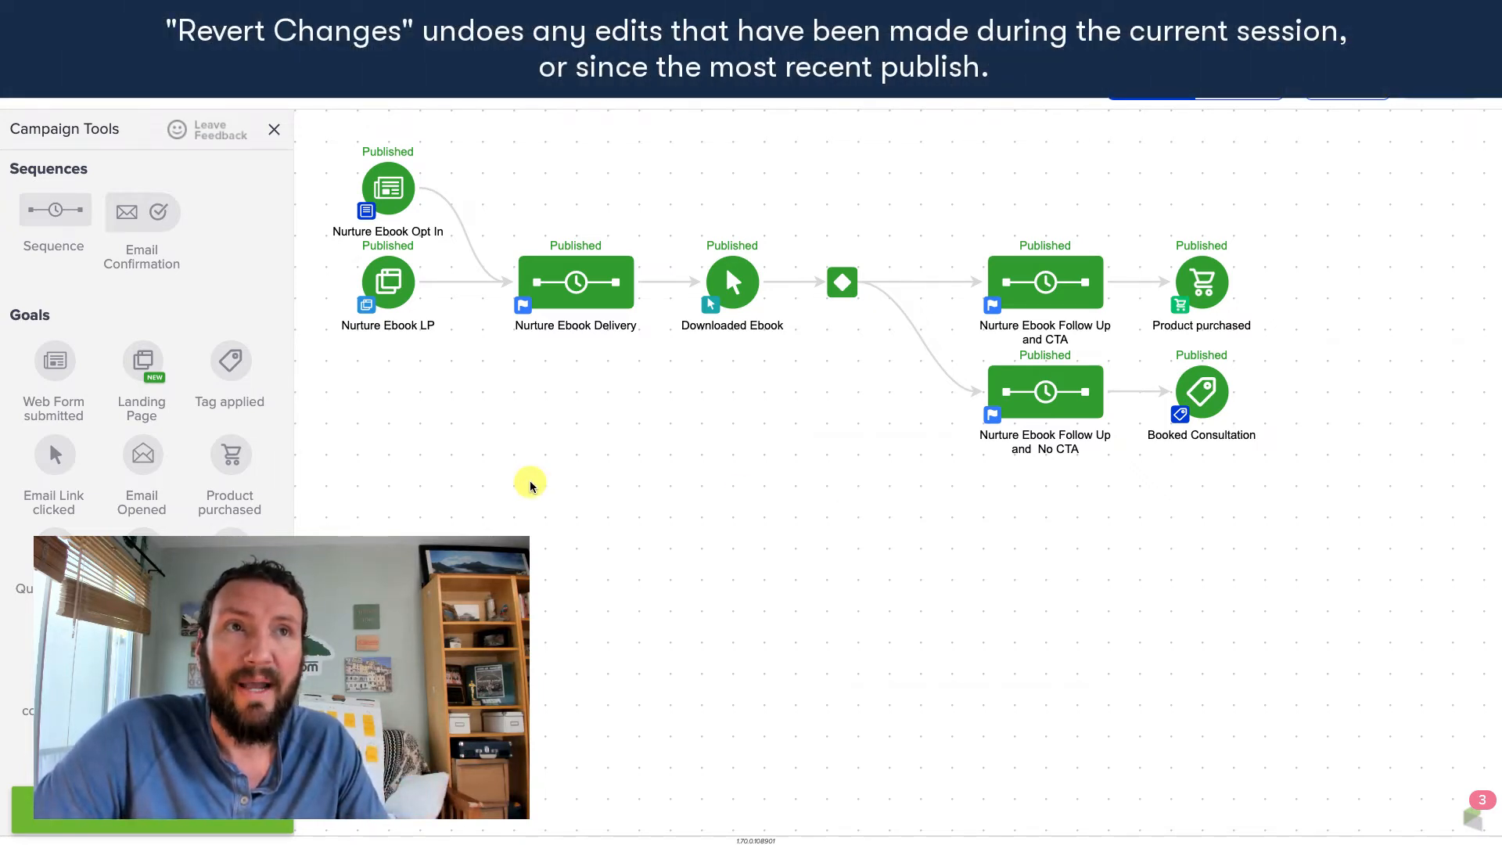
Add a sequence below Nurture Ebook Delivery, connected from Nurture Ebook LP, and follow it with a connected Web Form submitted goal
drag(58, 223, 540, 386)
drag(430, 285, 562, 418)
drag(54, 360, 703, 392)
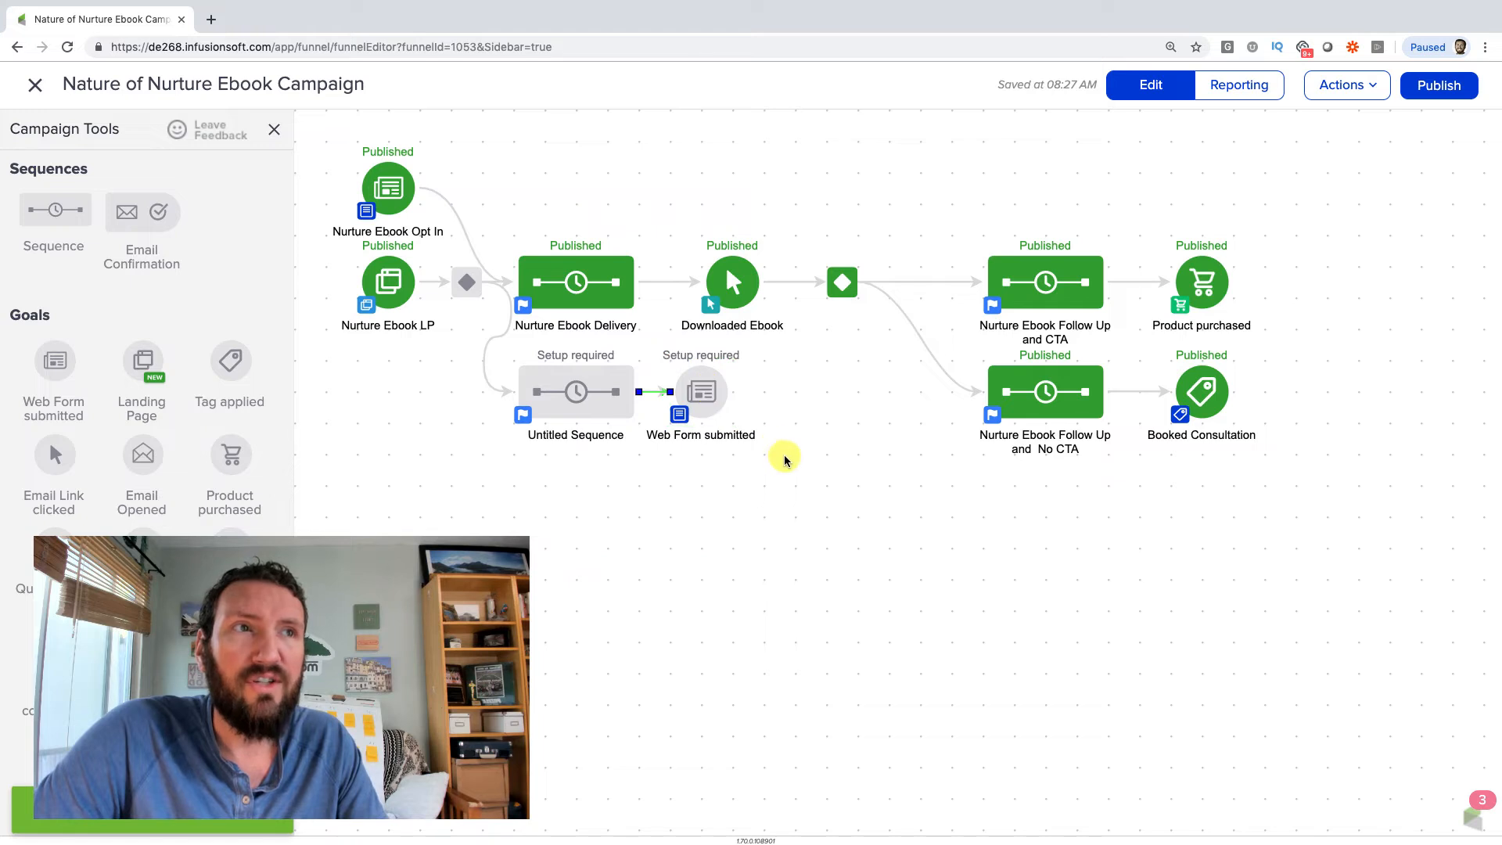
Shift the new sequence and web form goal together to the right, and move Nurture Ebook Delivery slightly right
drag(785, 458, 498, 331)
drag(547, 389, 610, 391)
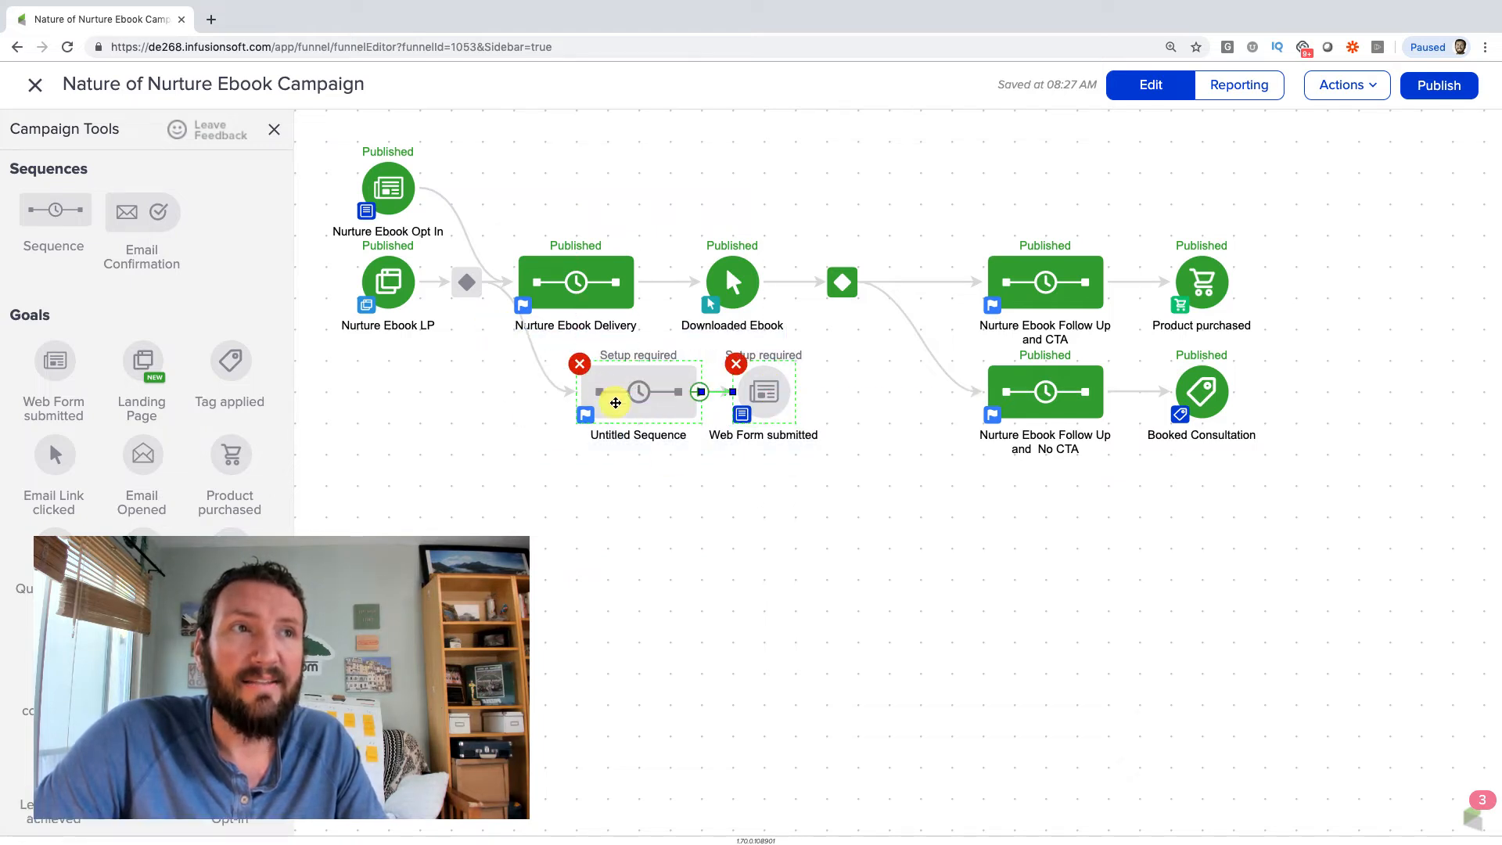
click(669, 467)
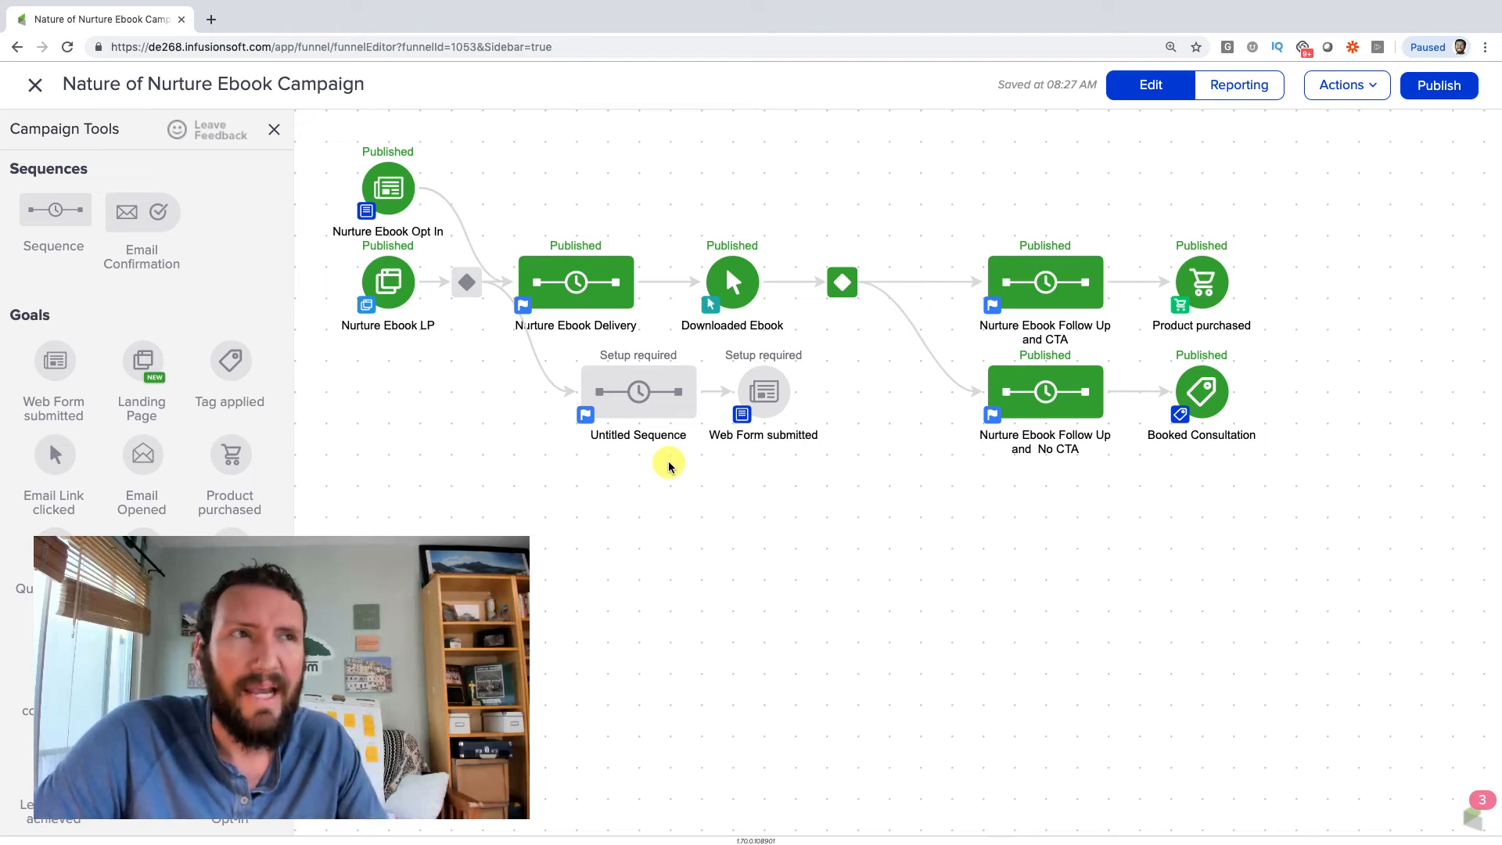
drag(610, 311, 640, 309)
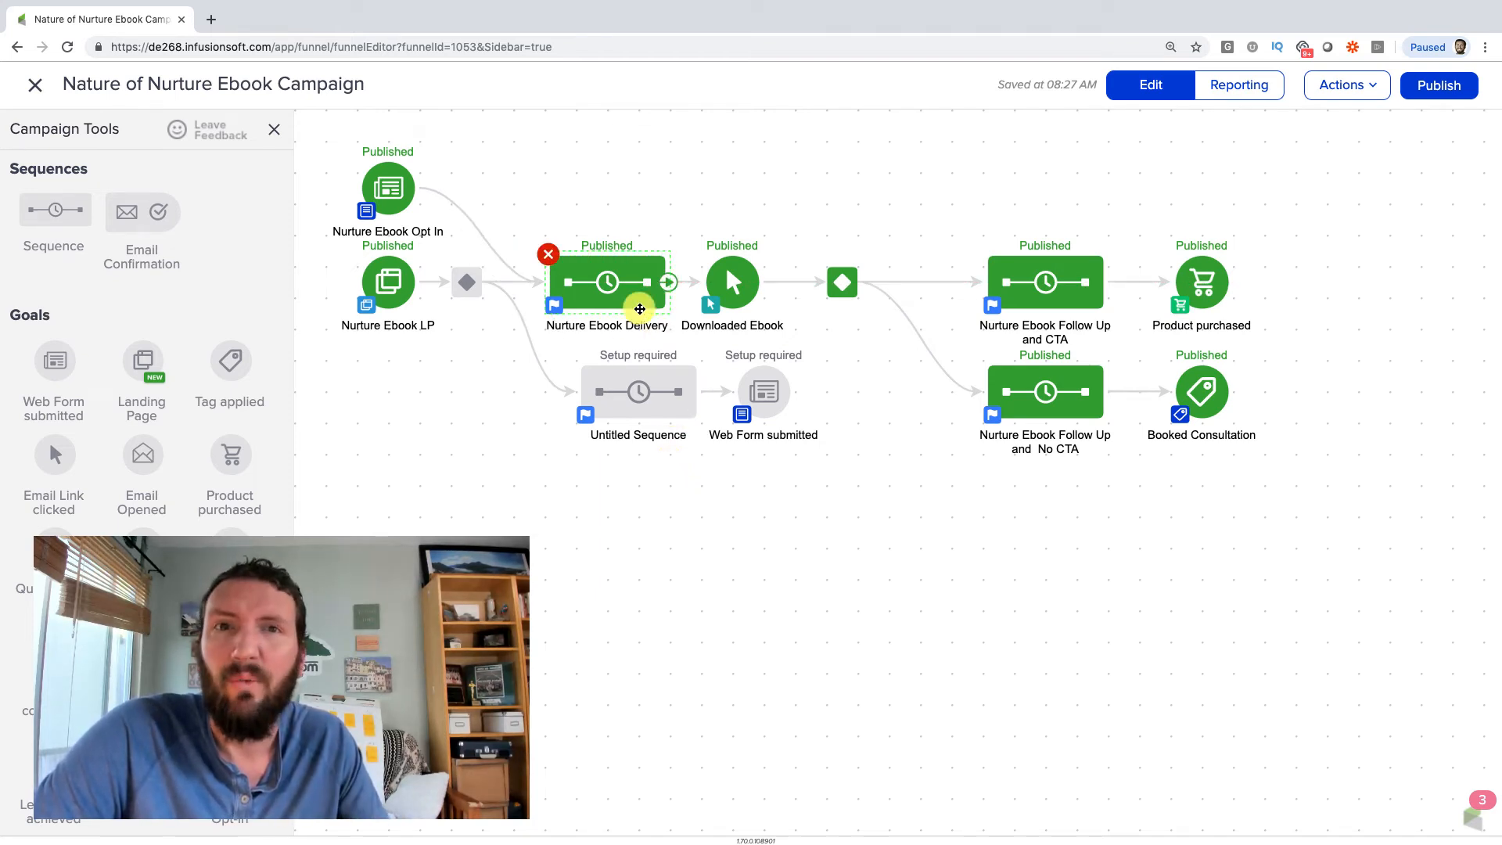
click(882, 168)
Revert the campaign edits that added the new sequence and web form goal
click(1377, 92)
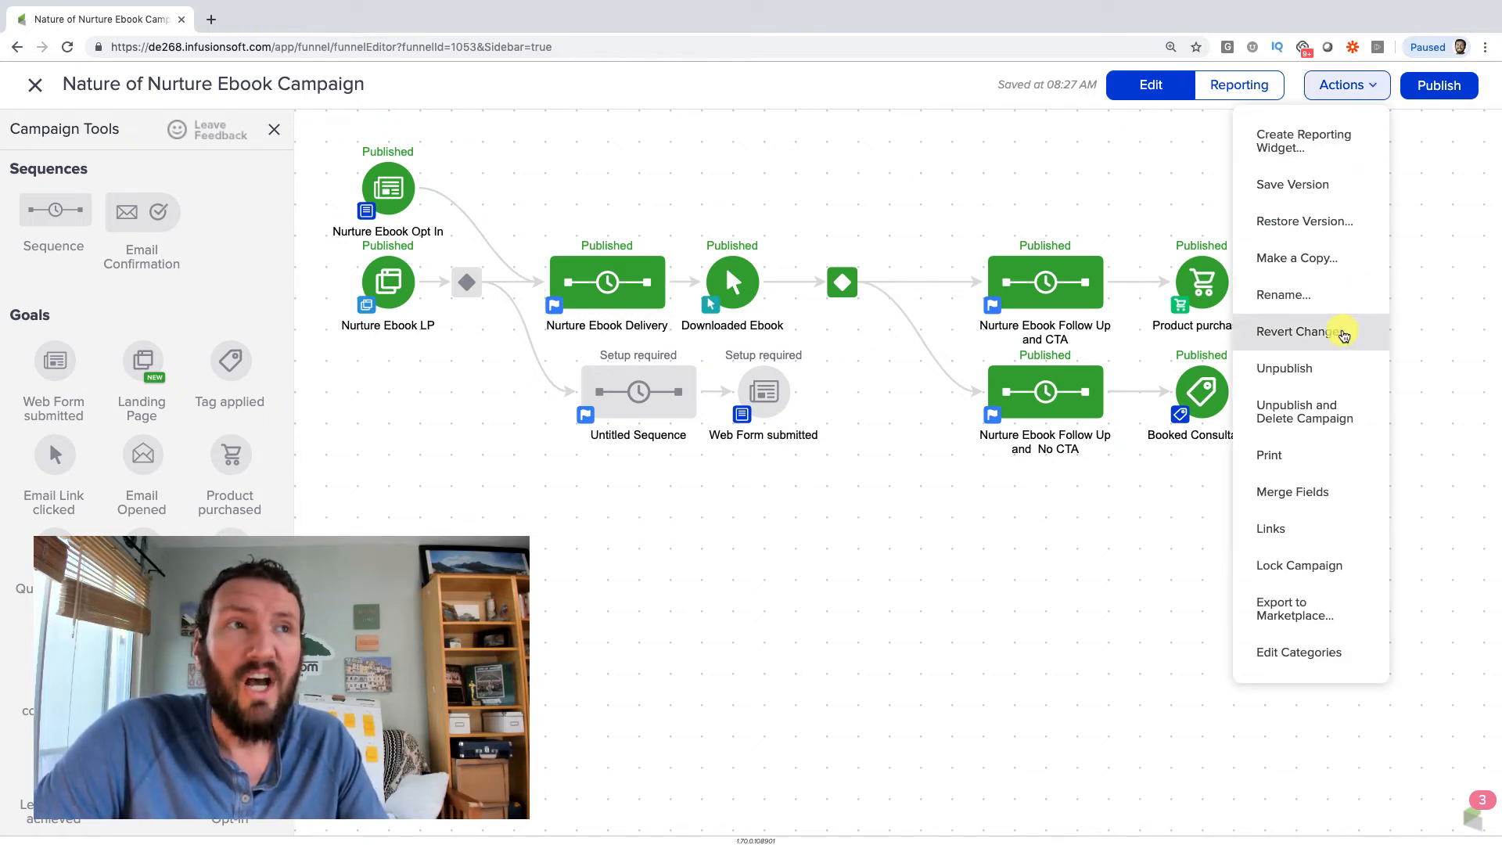
click(1344, 333)
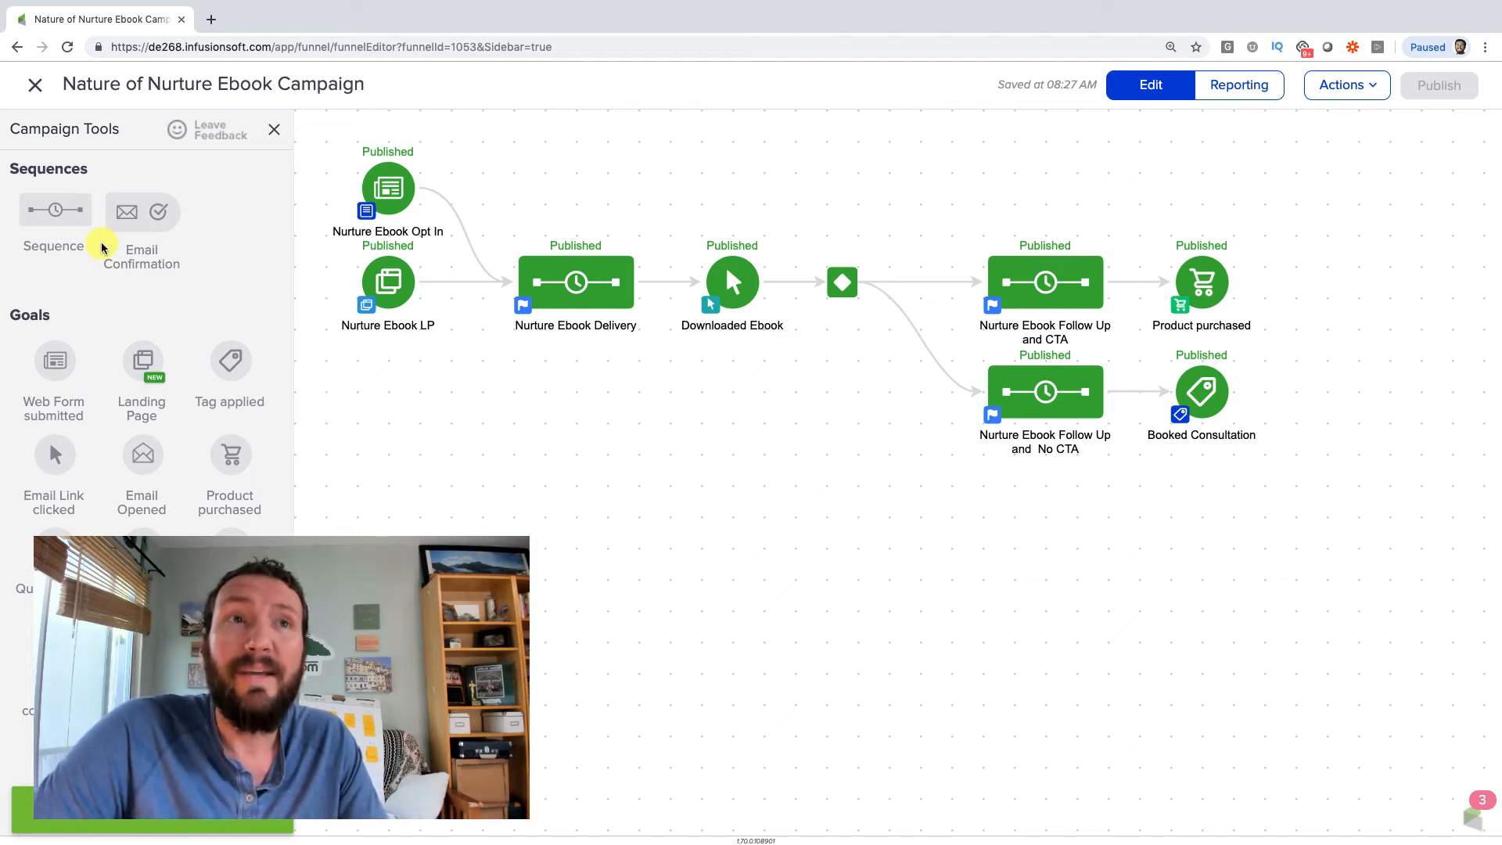
Add a new sequence below Nurture Ebook Delivery and connect the Nurture Ebook LP goal to it
drag(43, 213, 553, 392)
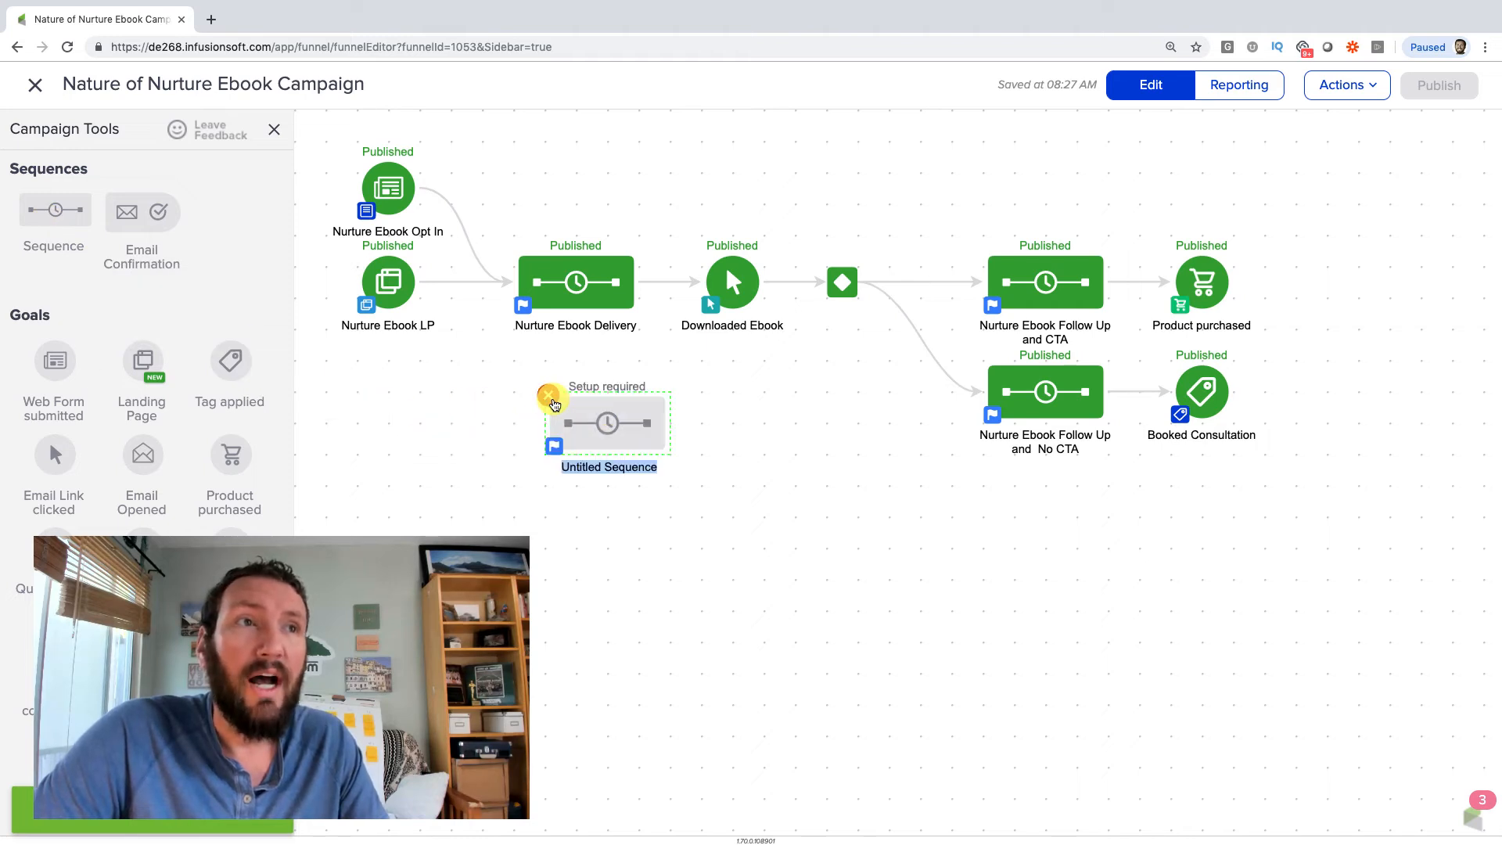
drag(415, 288, 554, 407)
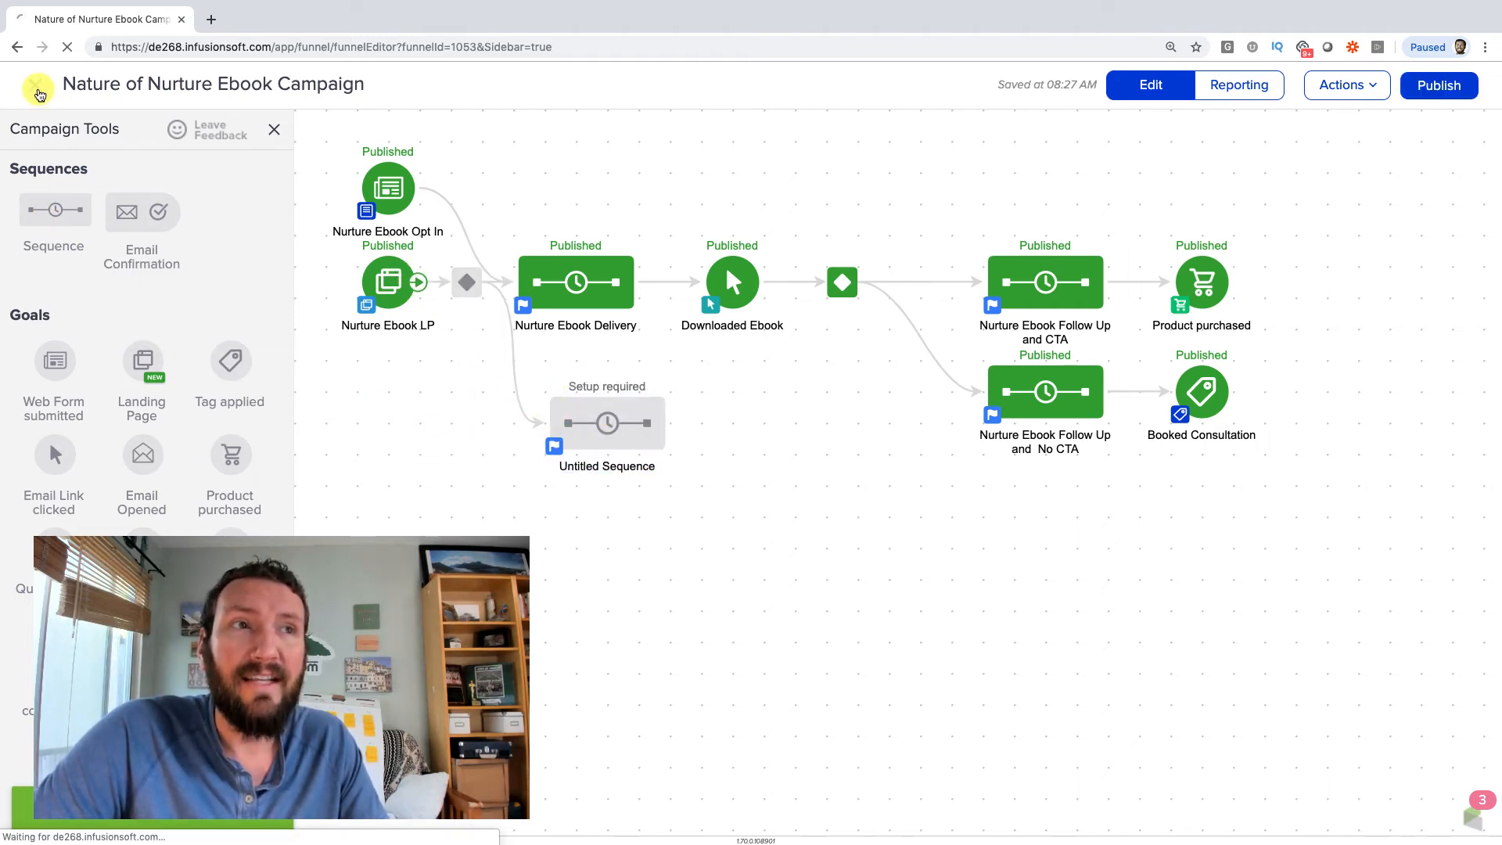
Exit the campaign and reopen Nature of Nurture Ebook Campaign from the recently viewed items
click(39, 95)
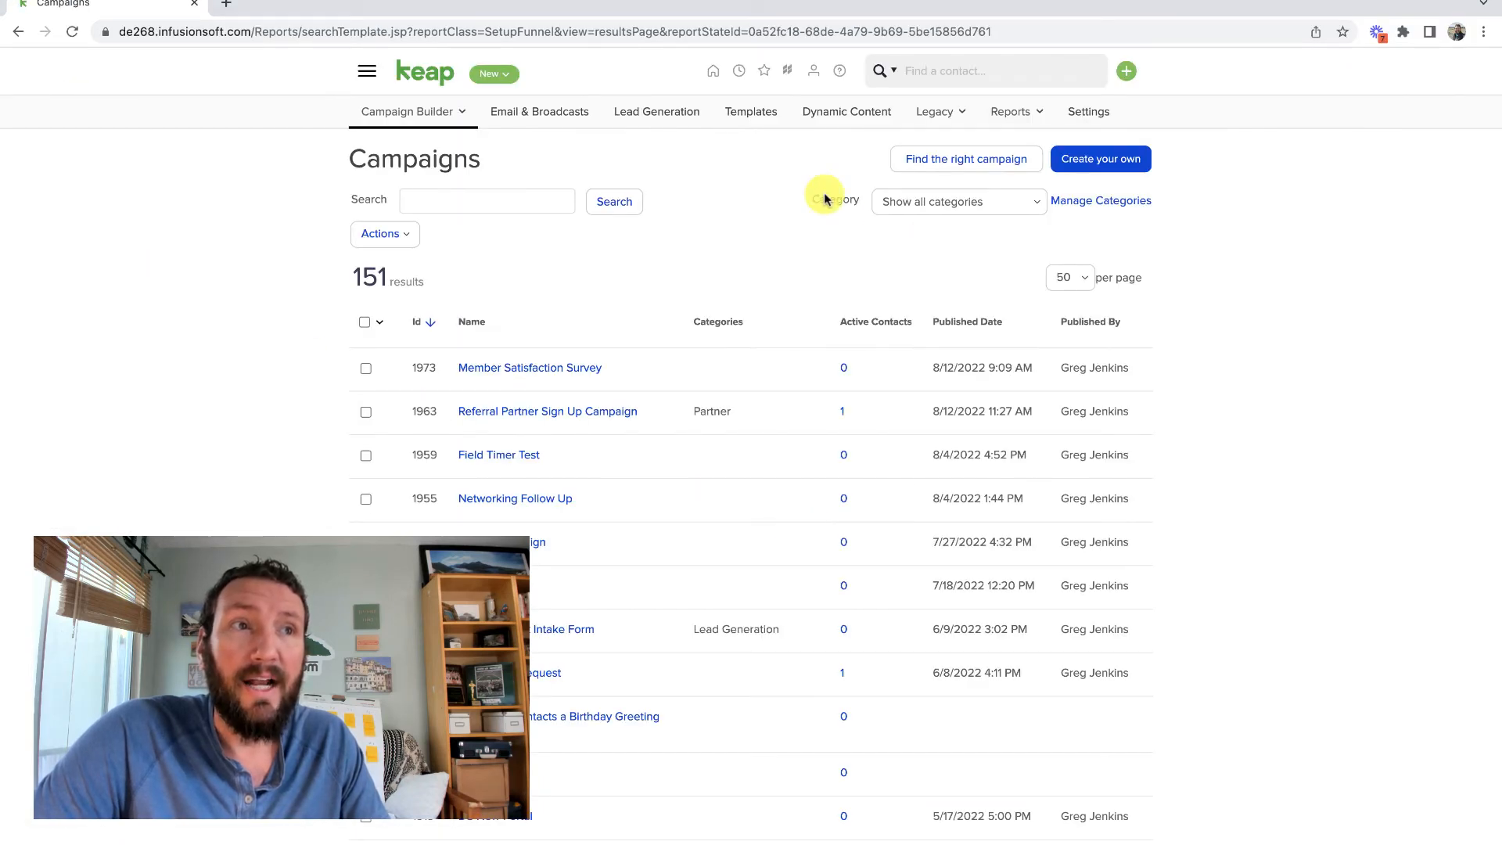
click(740, 74)
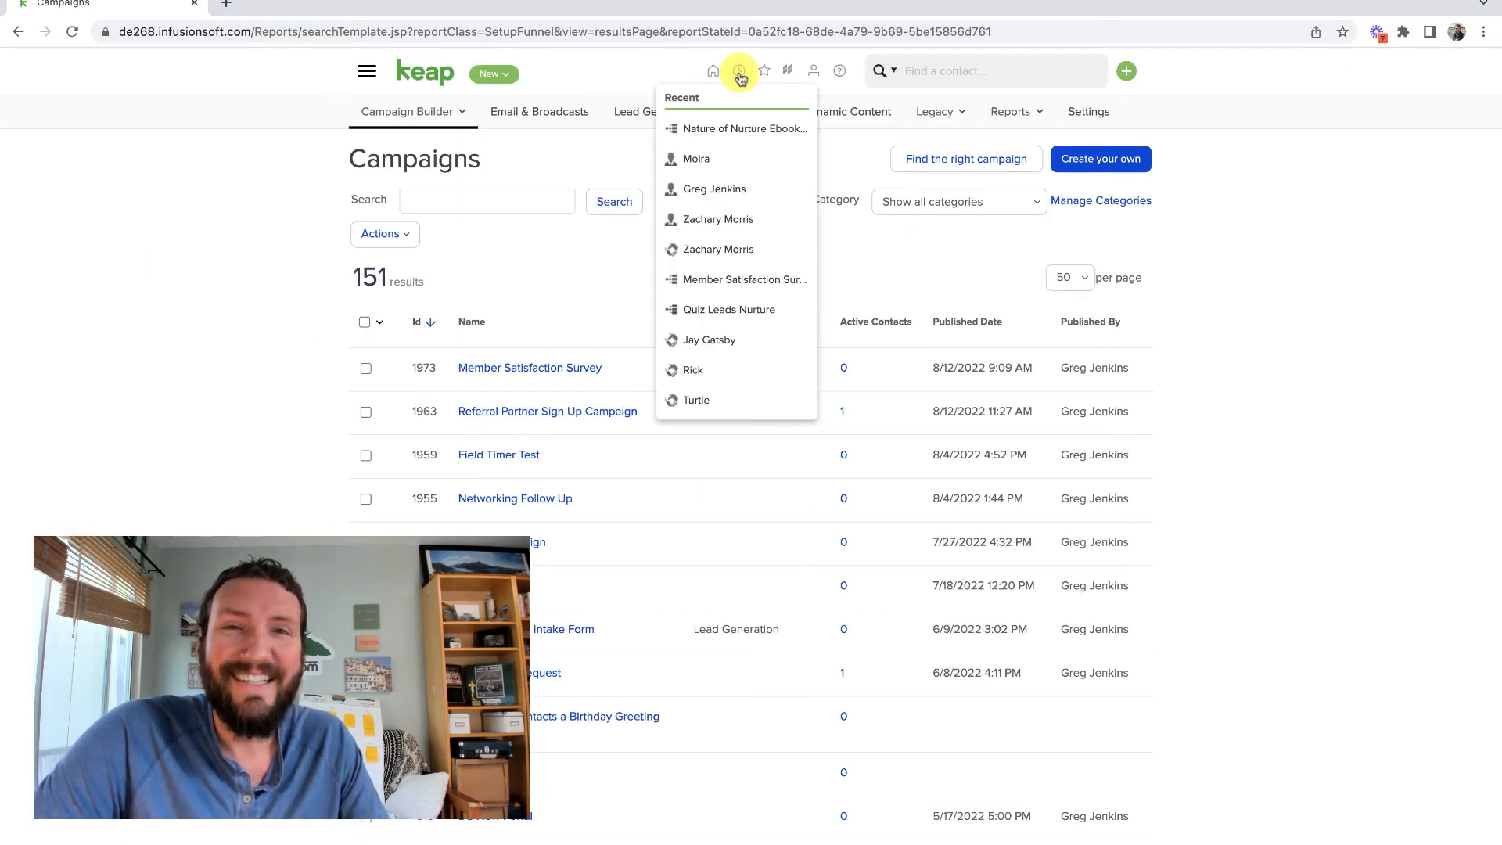
click(786, 128)
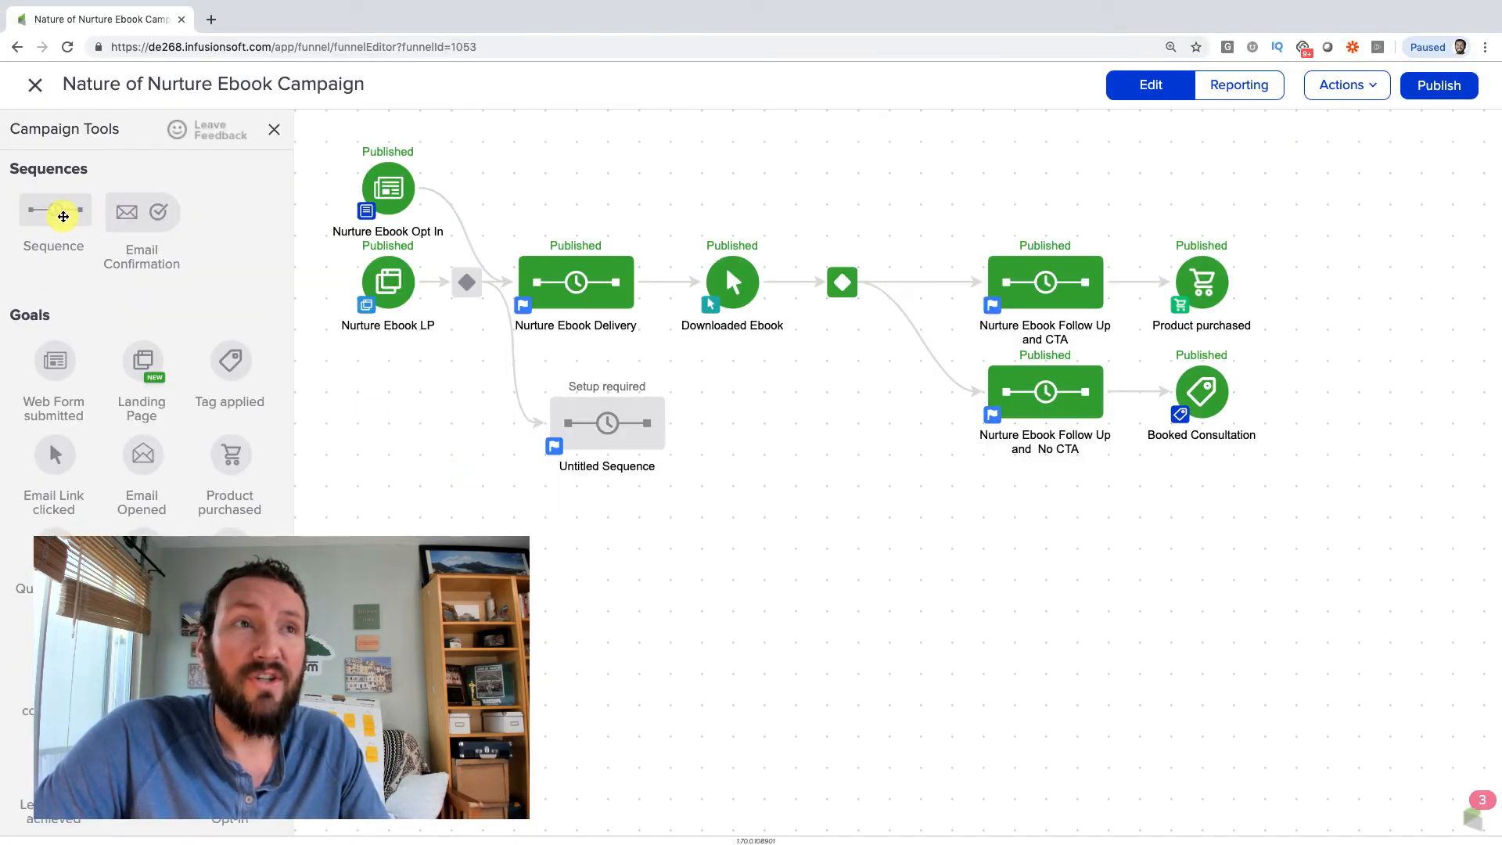
Add a sequence above Nurture Ebook Delivery, connected from Nurture Ebook Opt In, and connect it to a new Tag applied goal
drag(63, 215, 523, 161)
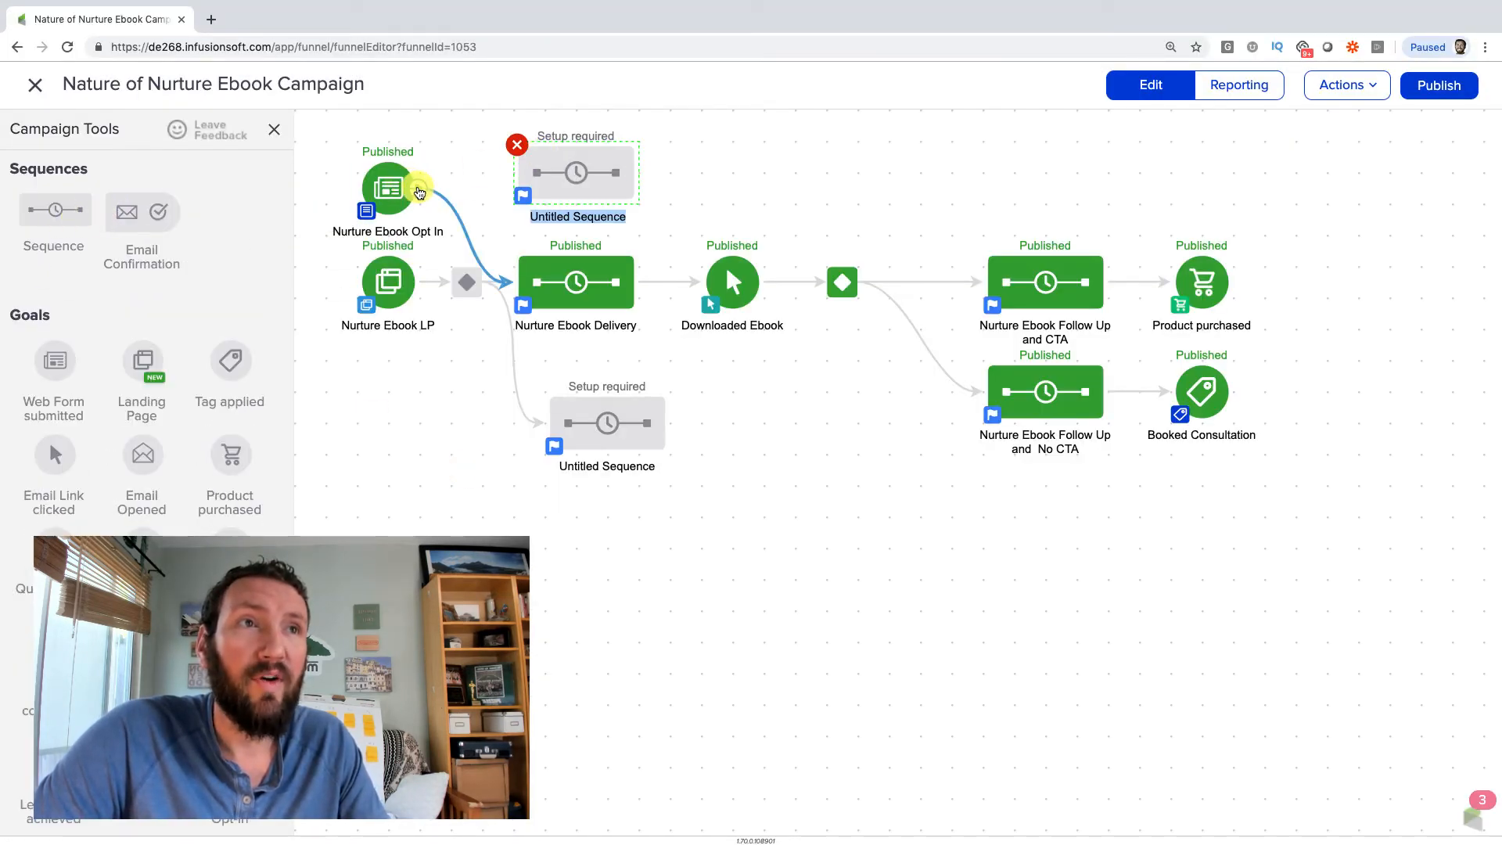
drag(419, 192, 564, 174)
mouse_move(231, 358)
mouse_down()
mouse_move(695, 191)
mouse_move(714, 158)
mouse_up()
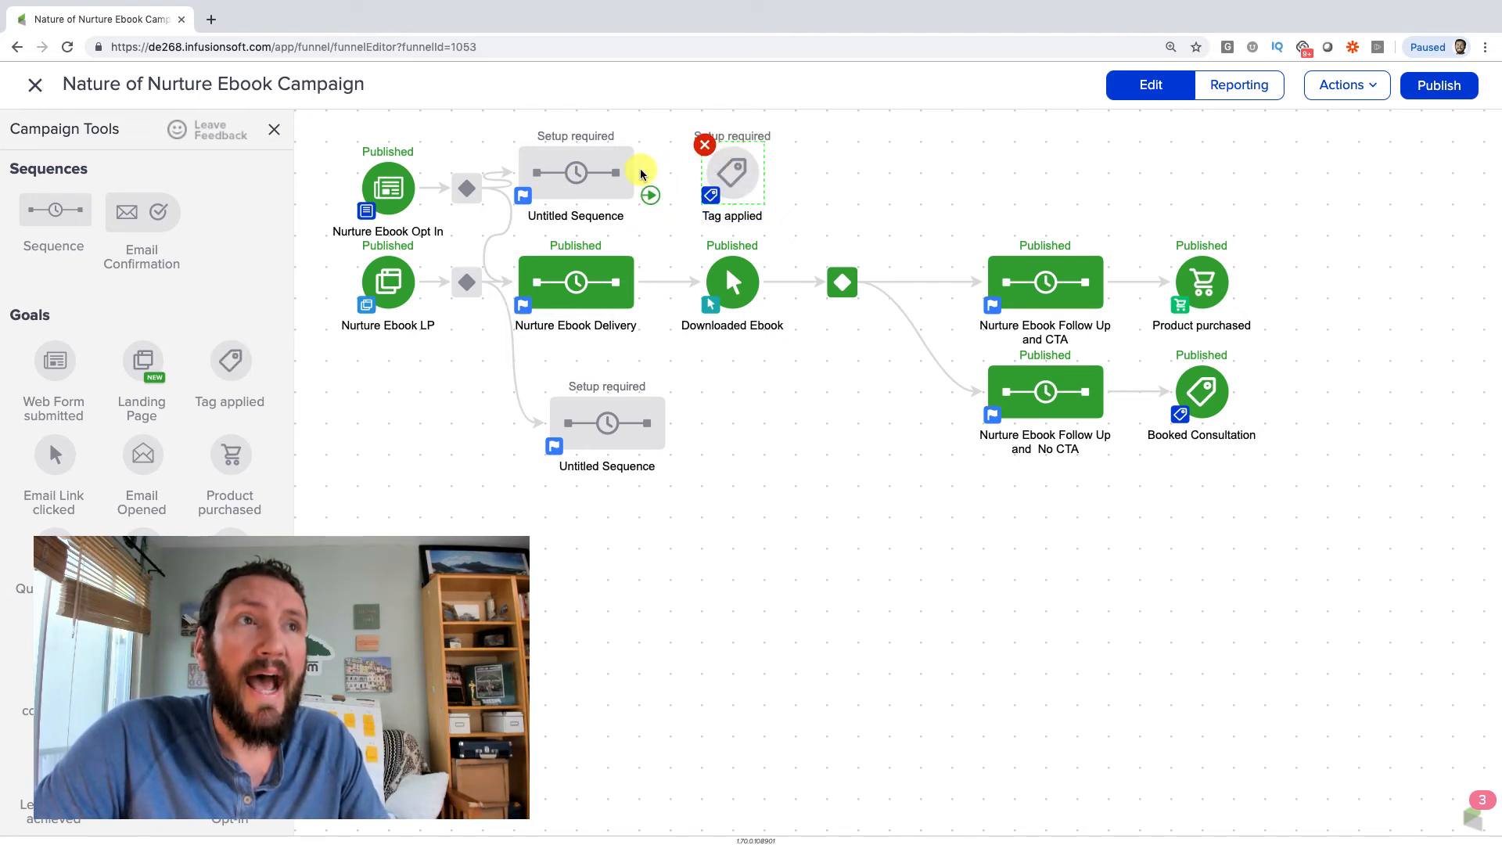
drag(650, 194, 731, 169)
click(1359, 85)
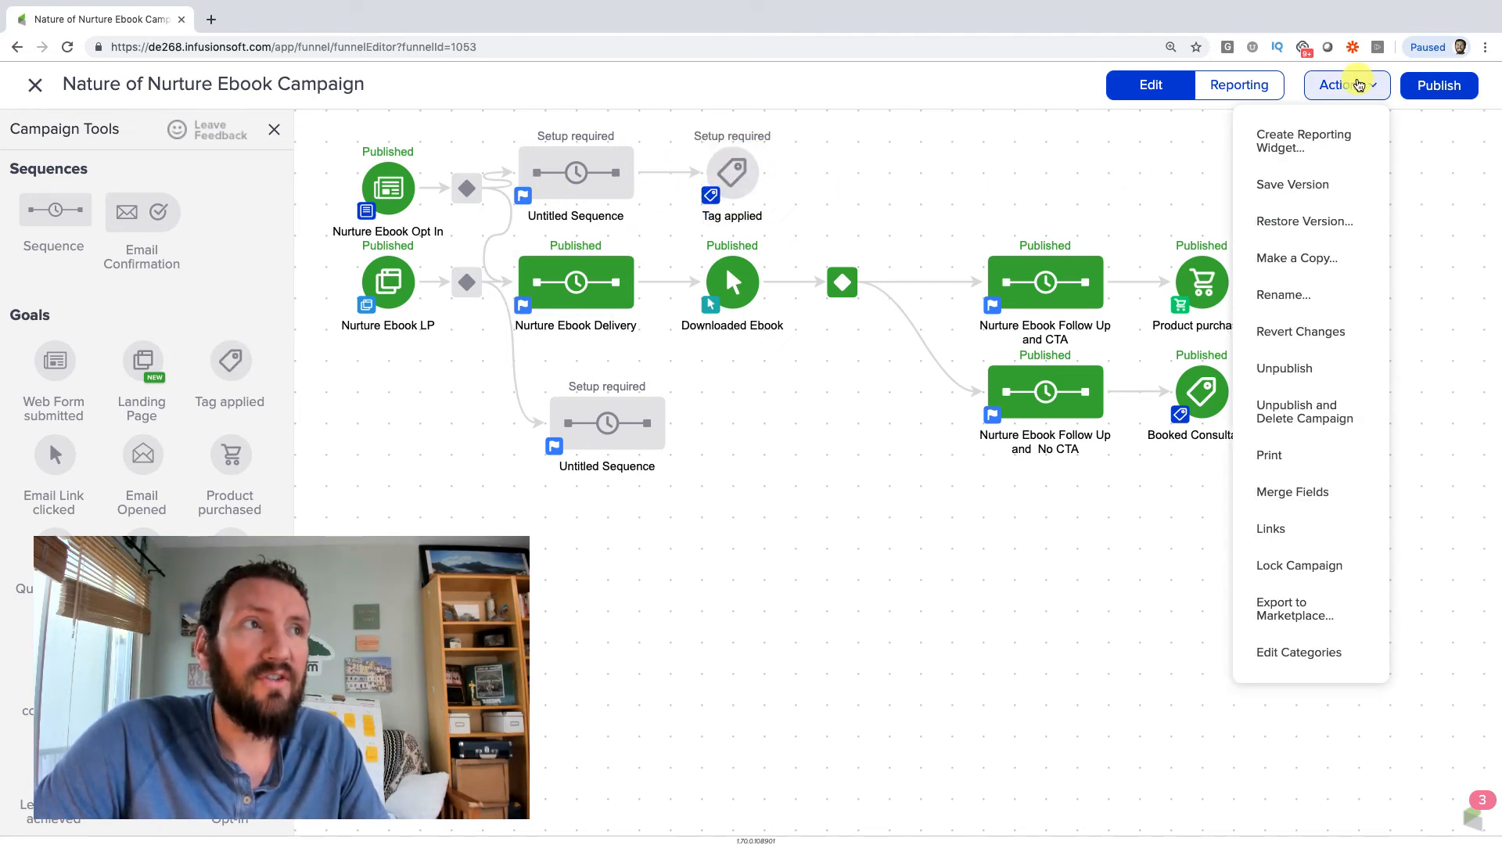
drag(818, 220, 480, 124)
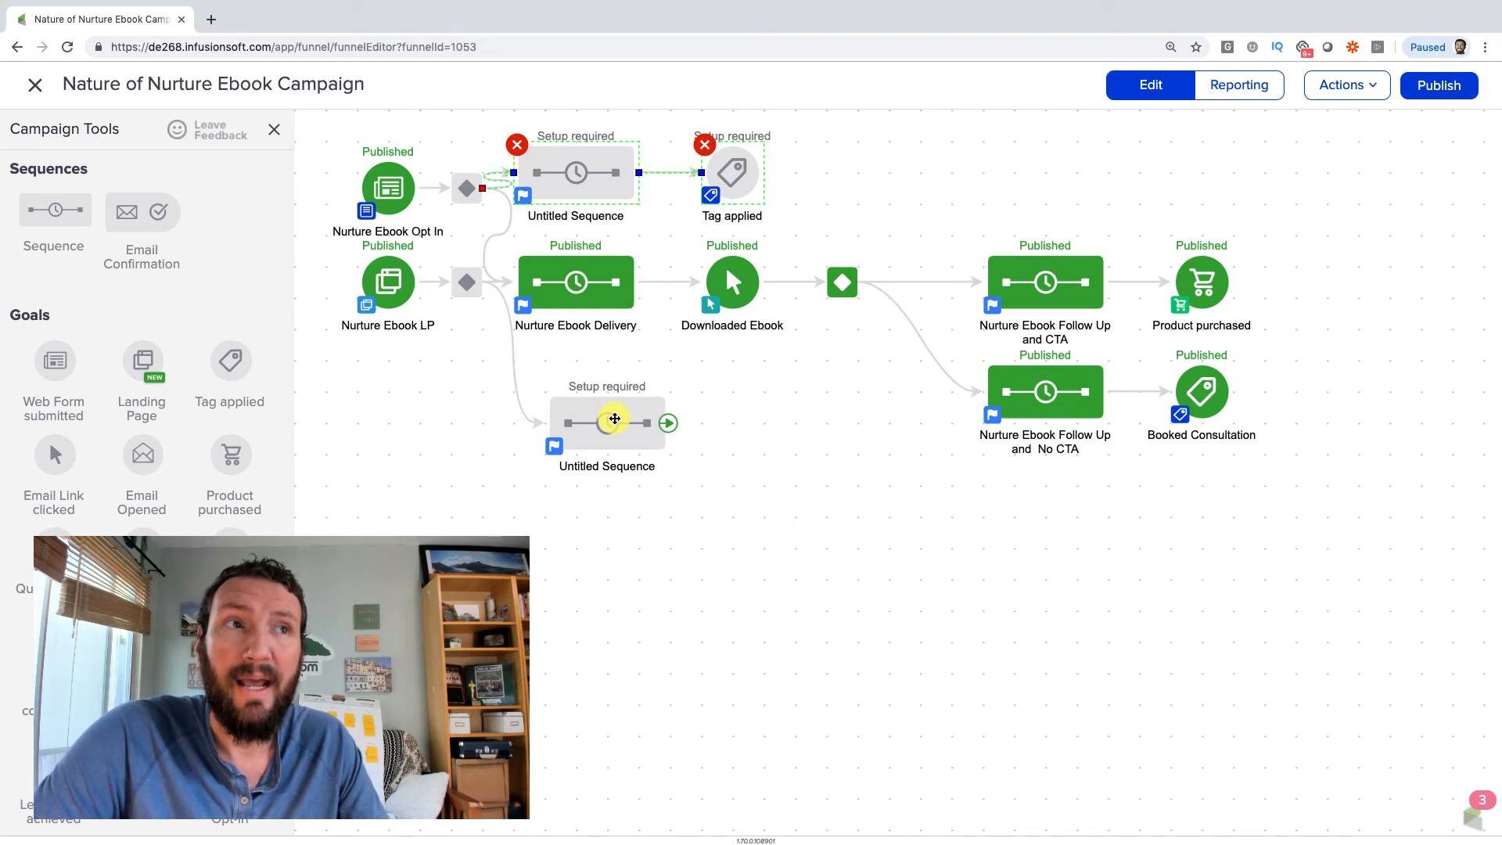
click(615, 420)
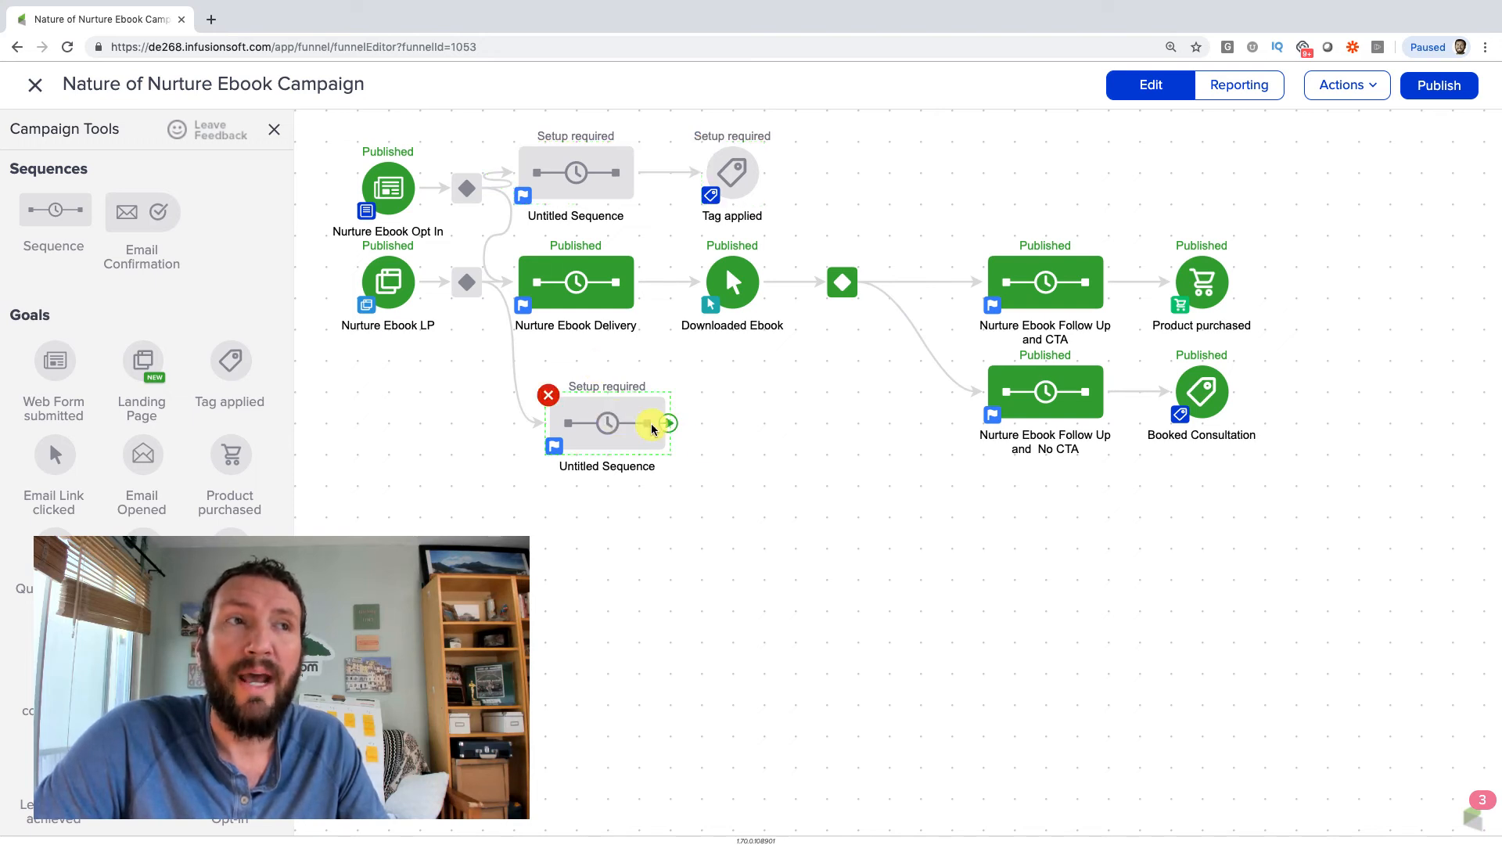
Revert the campaign edits that added the sequence above Nurture Ebook Delivery and its Tag applied goal
drag(757, 515, 492, 359)
click(756, 413)
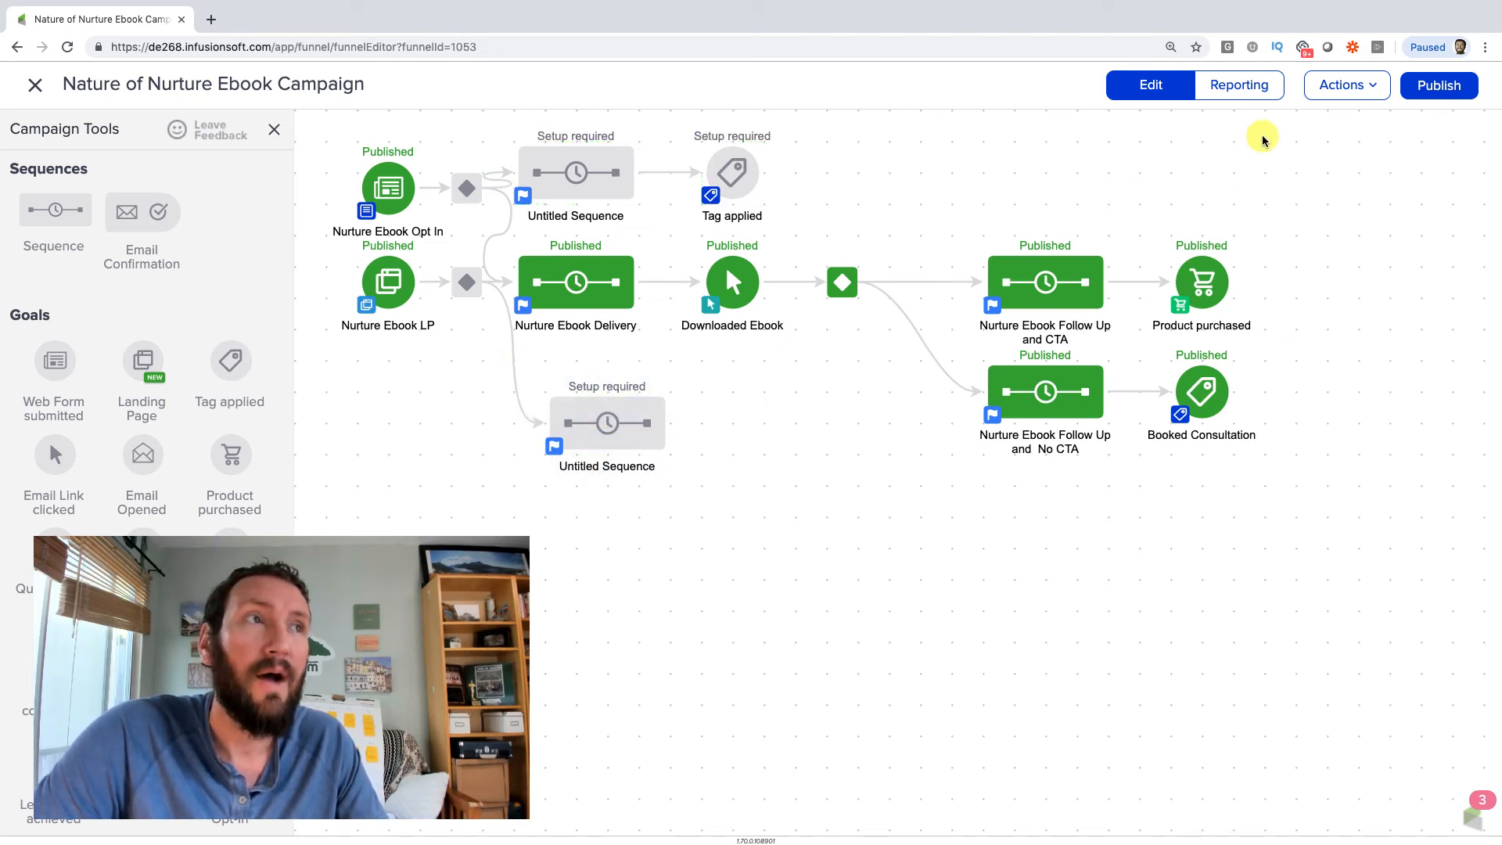
click(1346, 84)
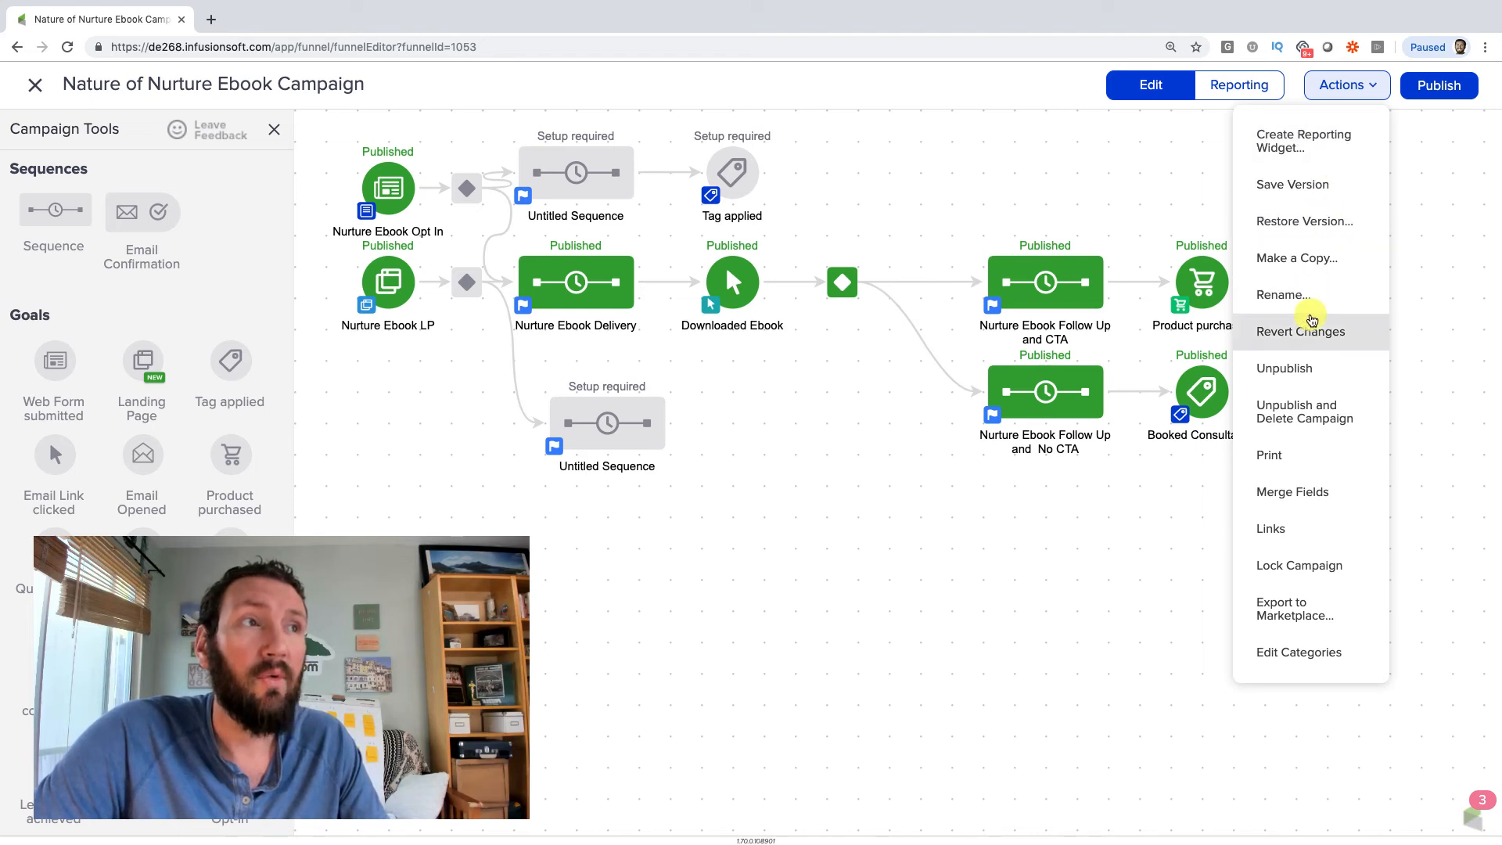
click(1312, 328)
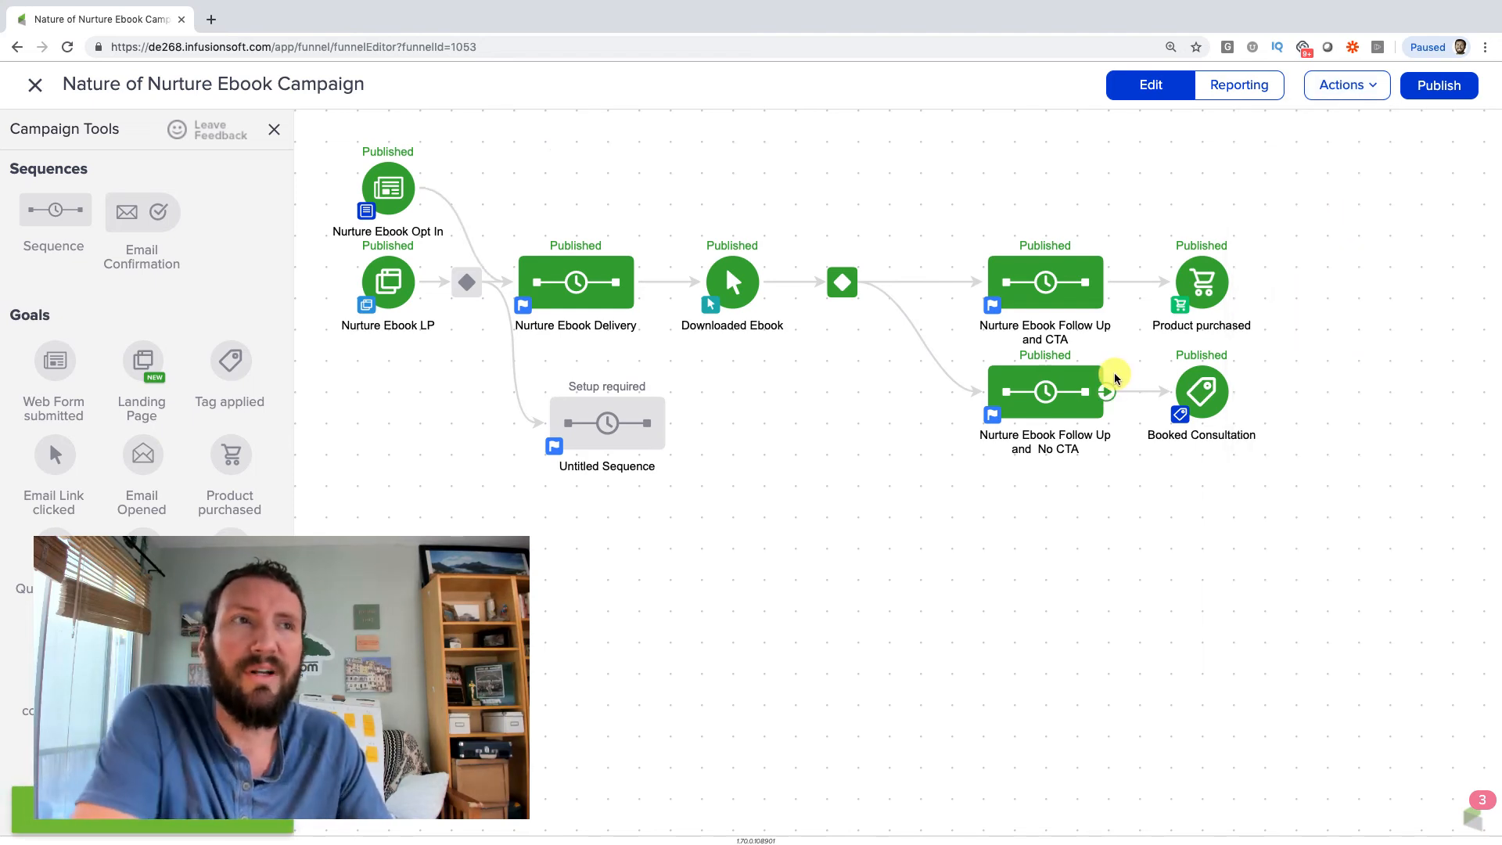
Restore the campaign from the manually saved version dated 9 Jul 2019 8:25 AM
click(1371, 89)
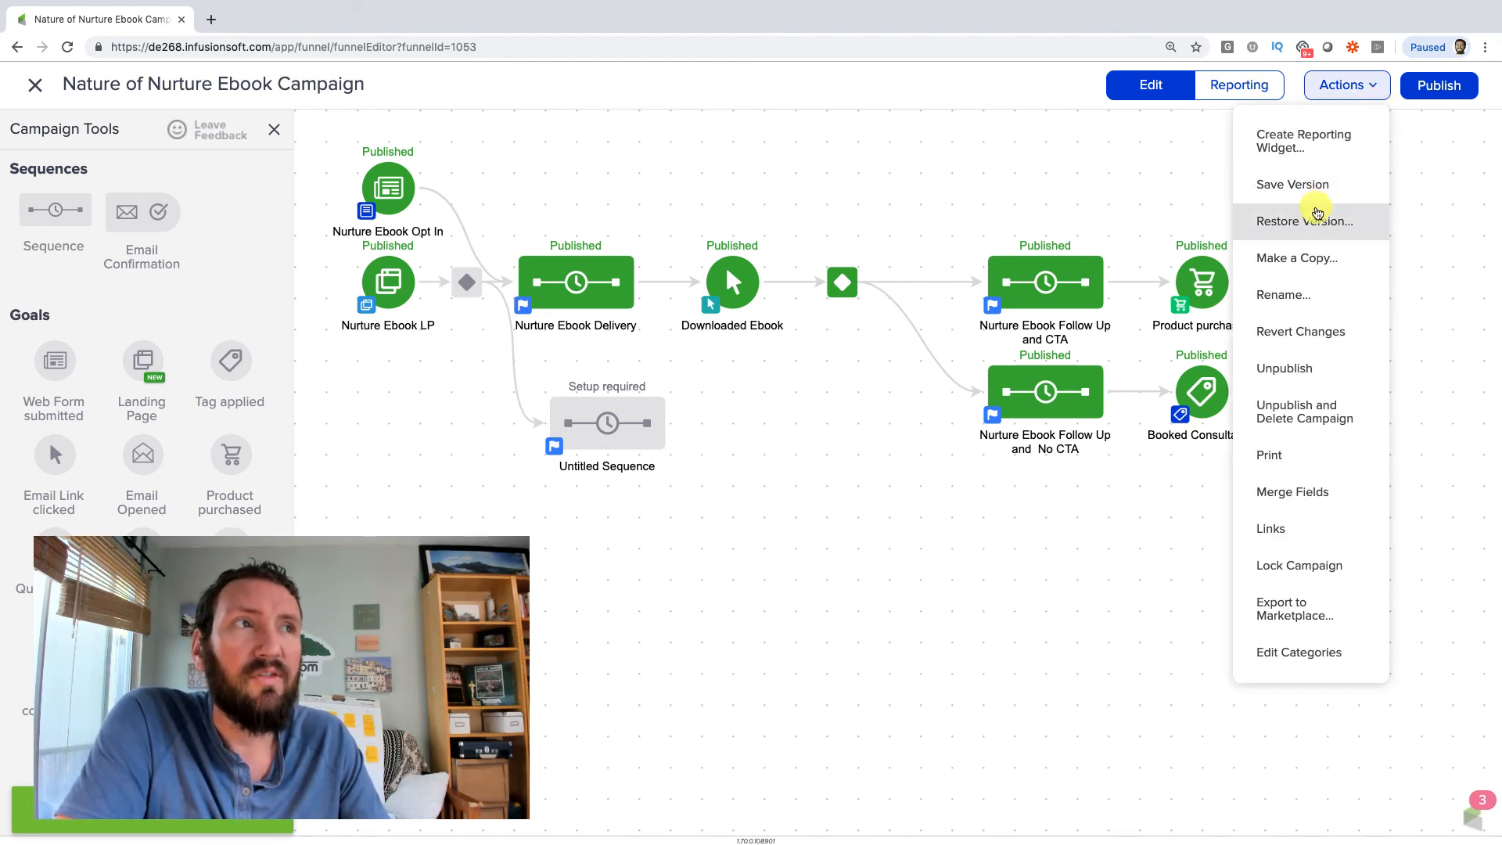
click(1317, 215)
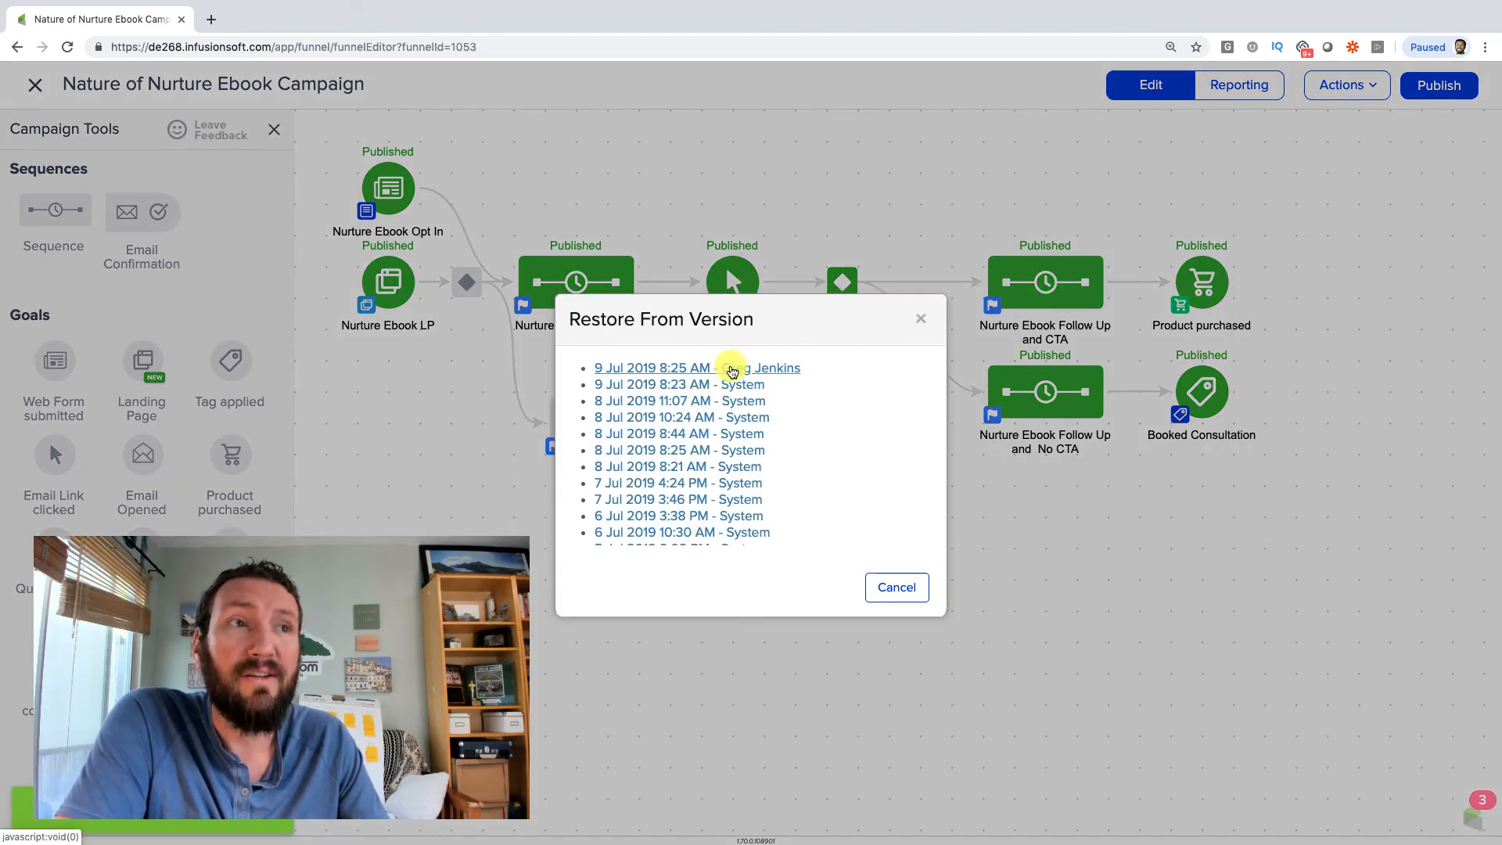
click(731, 369)
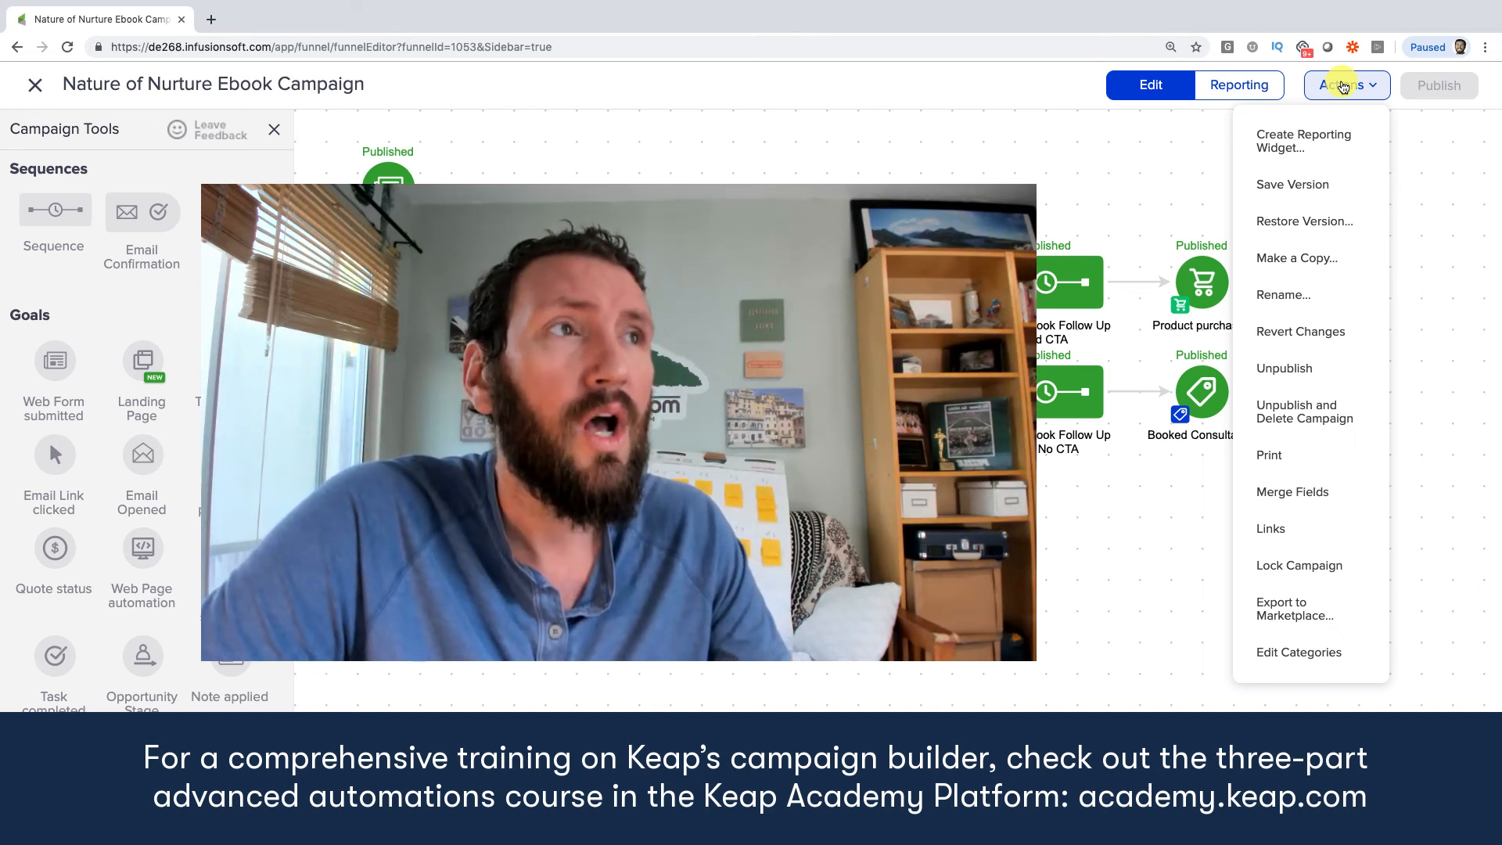
click(1090, 144)
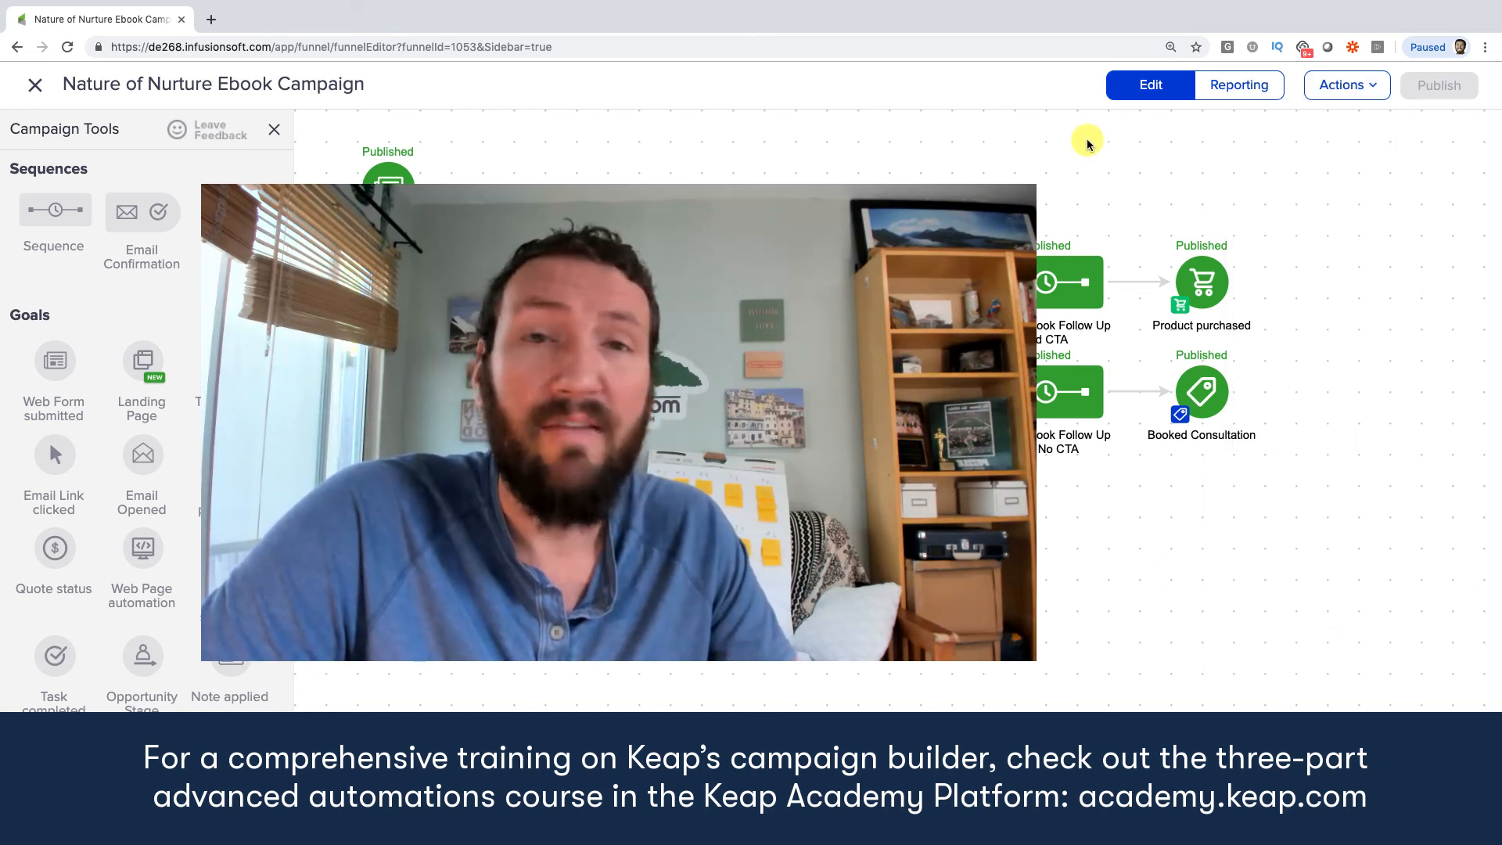